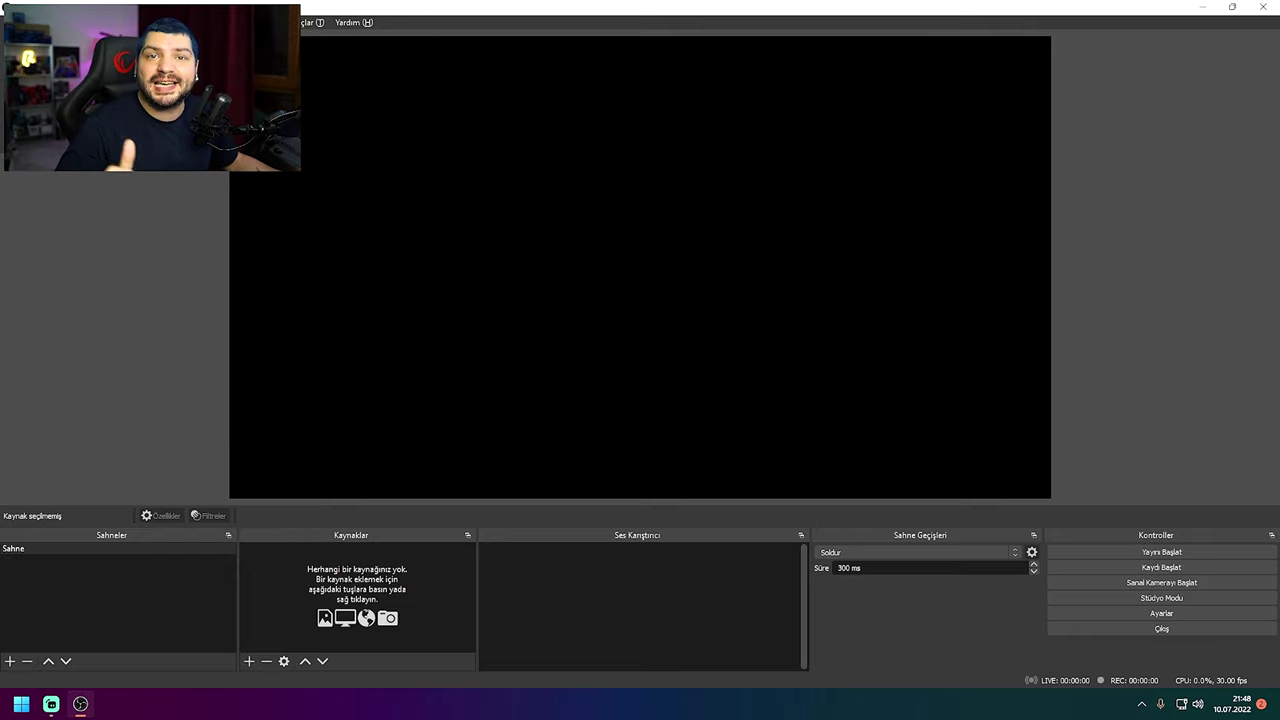
pyautogui.click(65, 22)
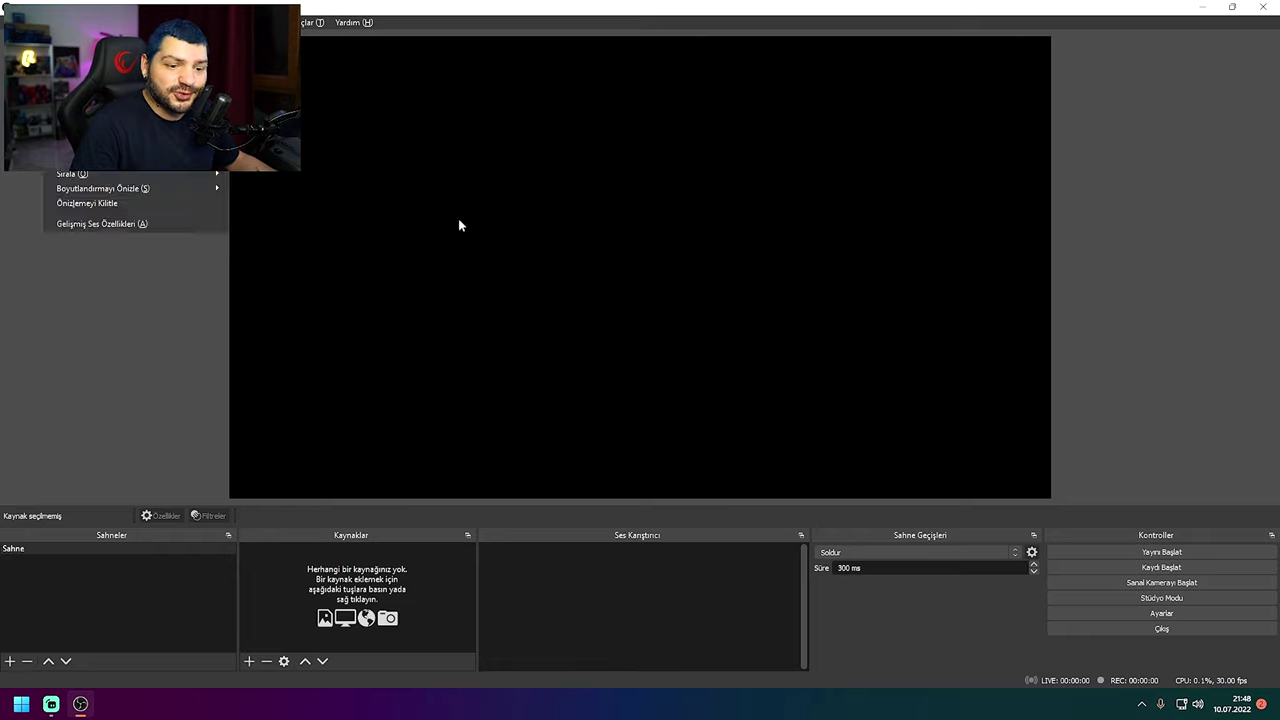
pyautogui.click(1168, 648)
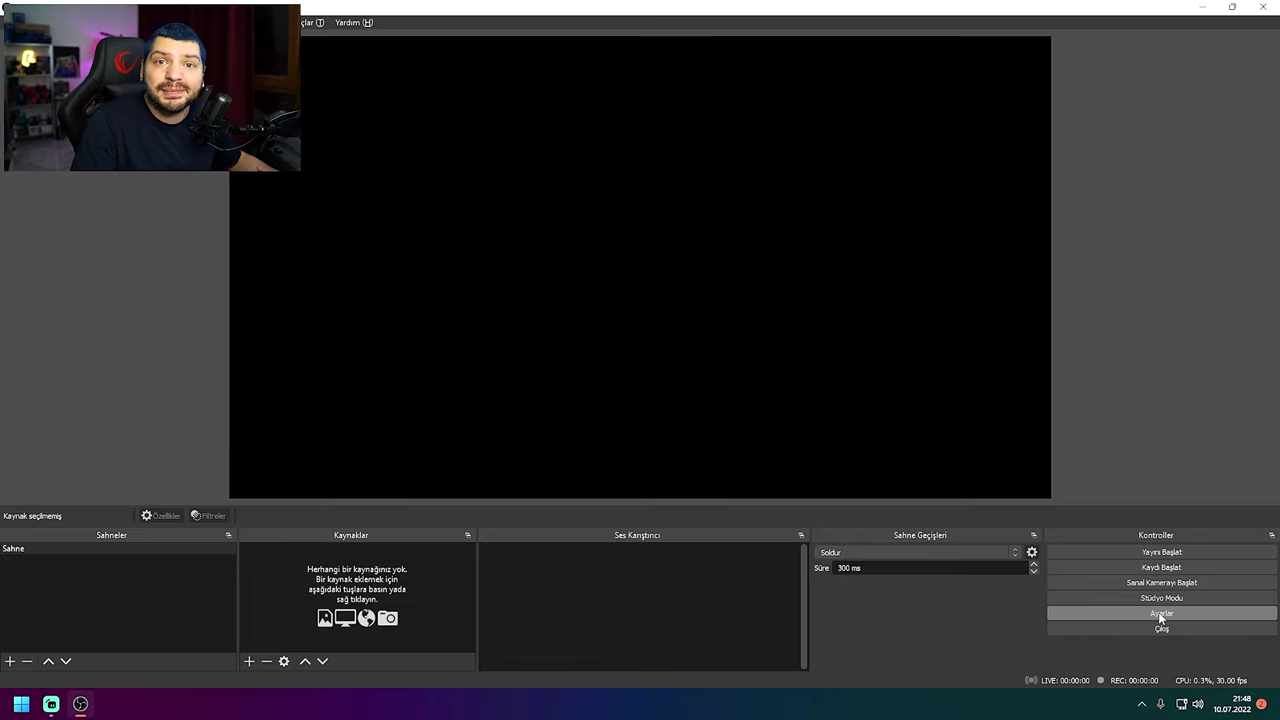
# - Choose Twitch as the streaming service in the settings and look at its account connection login without signing in
pyautogui.click(1161, 614)
pyautogui.moveTo(560, 100)
pyautogui.mouseDown()
pyautogui.moveTo(716, 86)
pyautogui.moveTo(562, 78)
pyautogui.mouseUp()
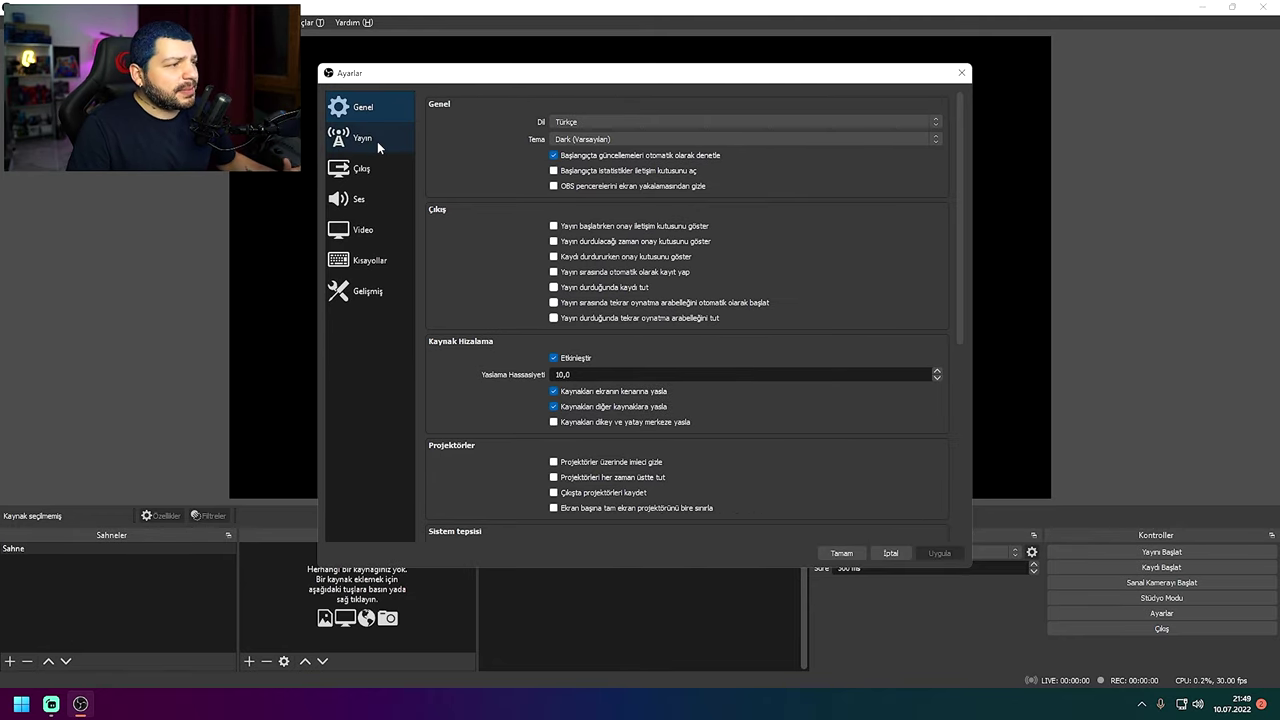
pyautogui.click(378, 140)
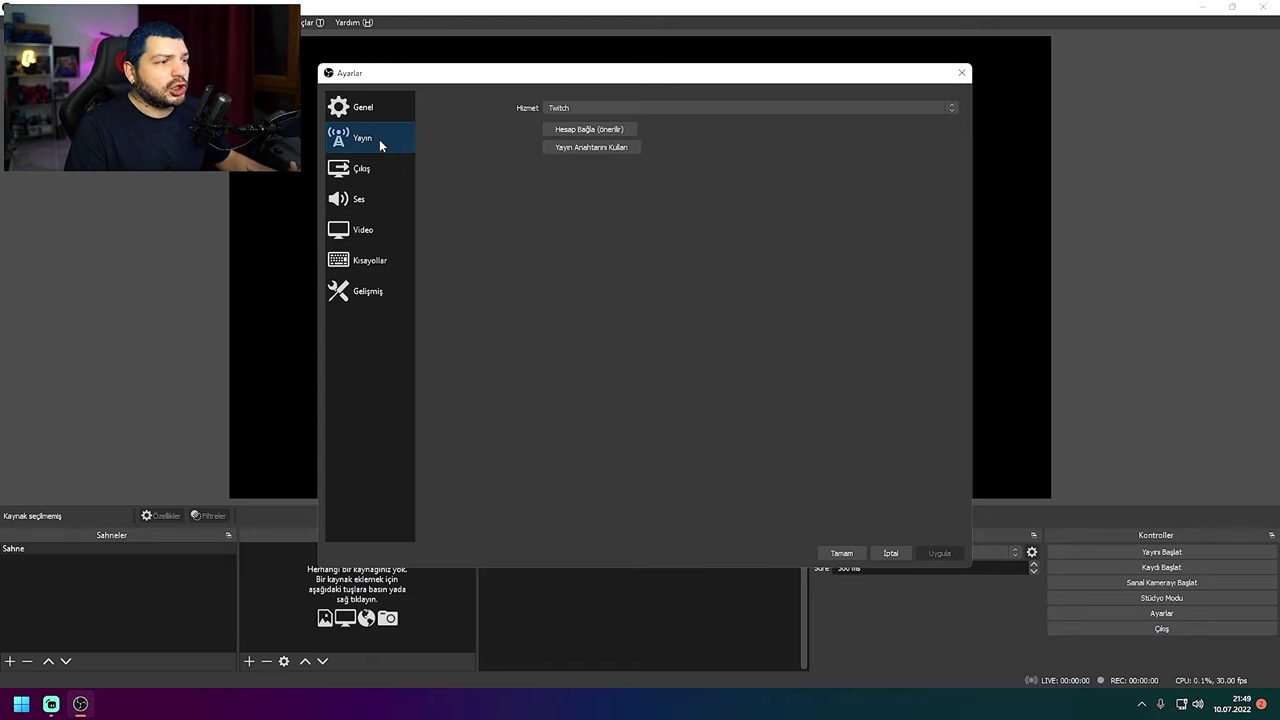
pyautogui.click(627, 108)
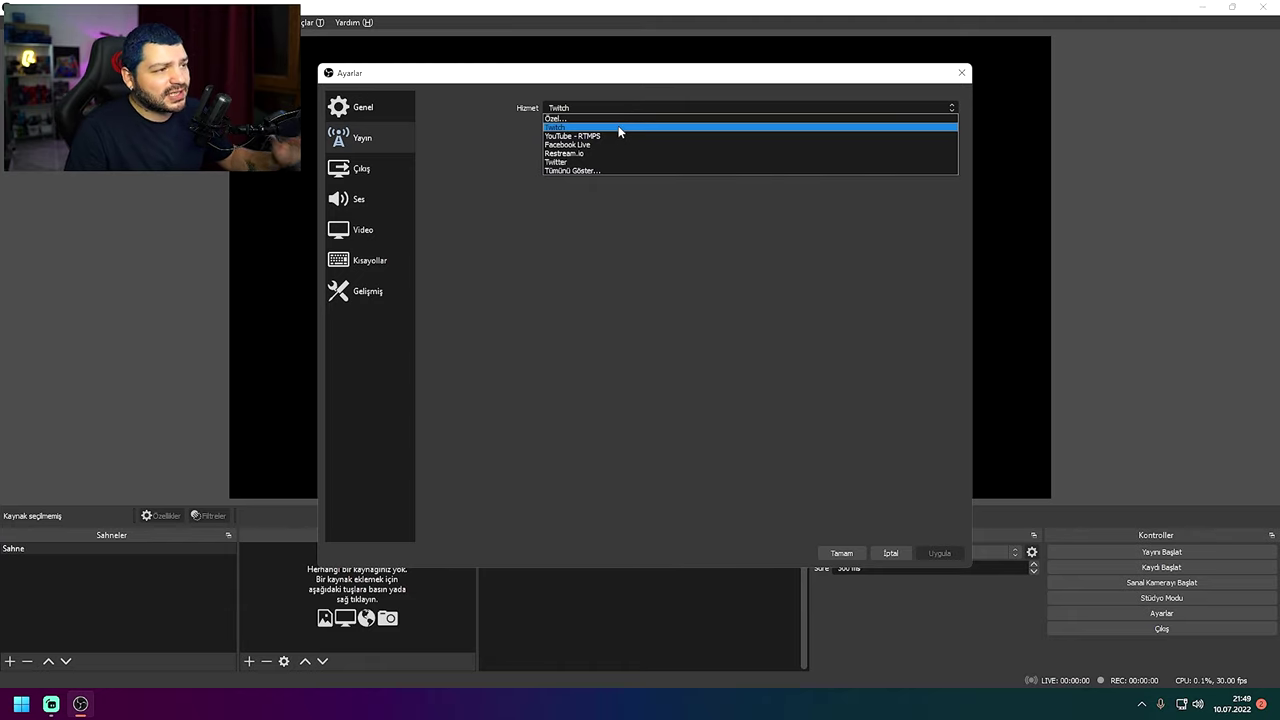
pyautogui.click(617, 128)
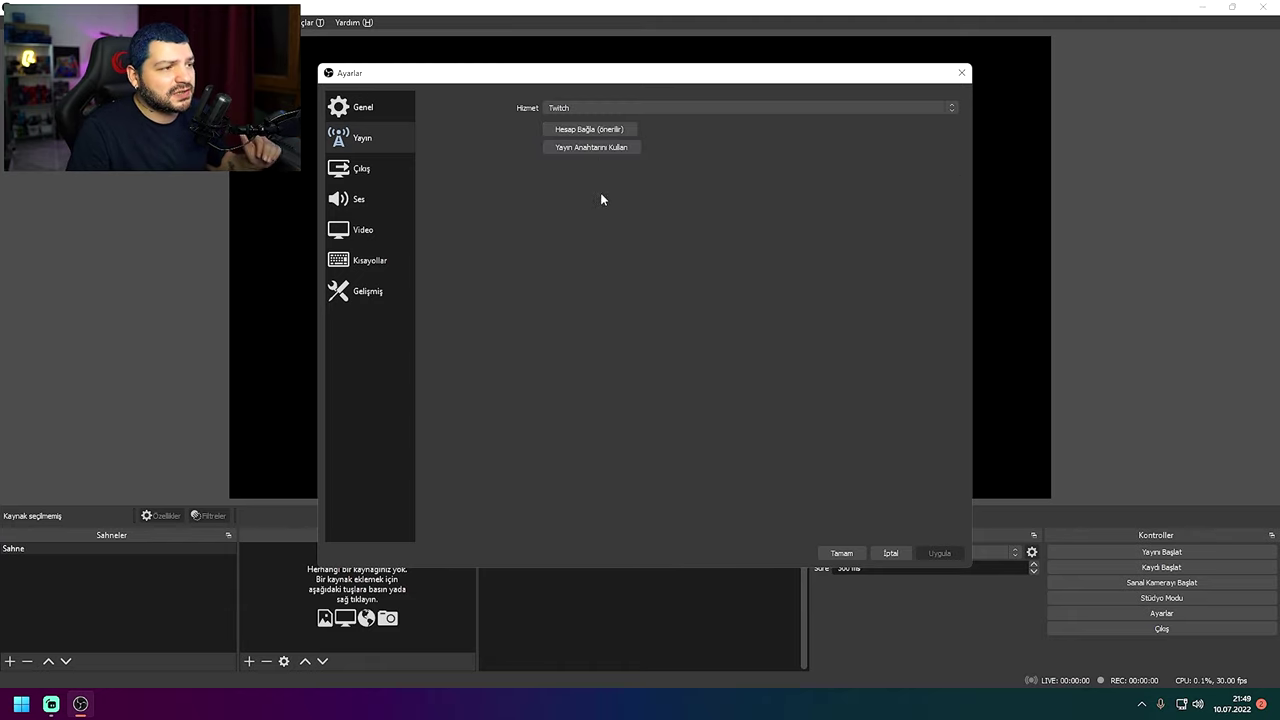
pyautogui.click(594, 130)
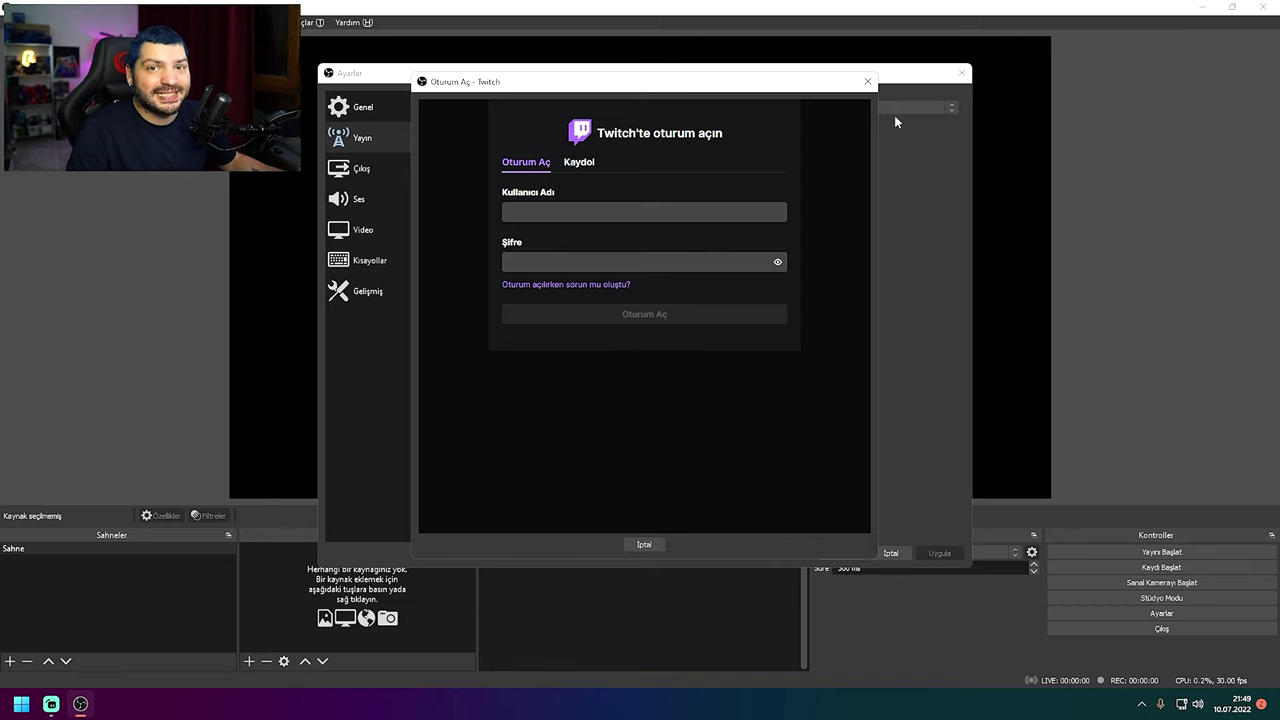
pyautogui.press('Escape')
# - Switch the output mode to Gelişmiş (Advanced) in the output settings
pyautogui.click(360, 168)
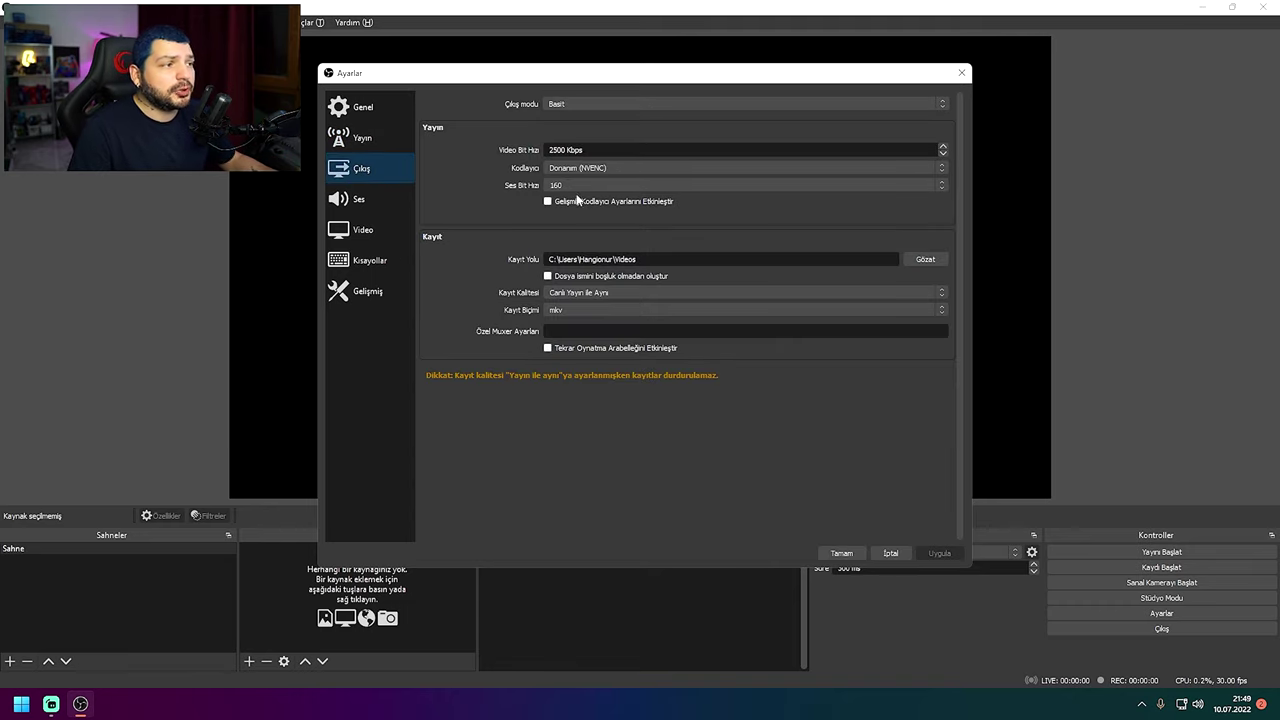
pyautogui.click(582, 106)
pyautogui.click(573, 123)
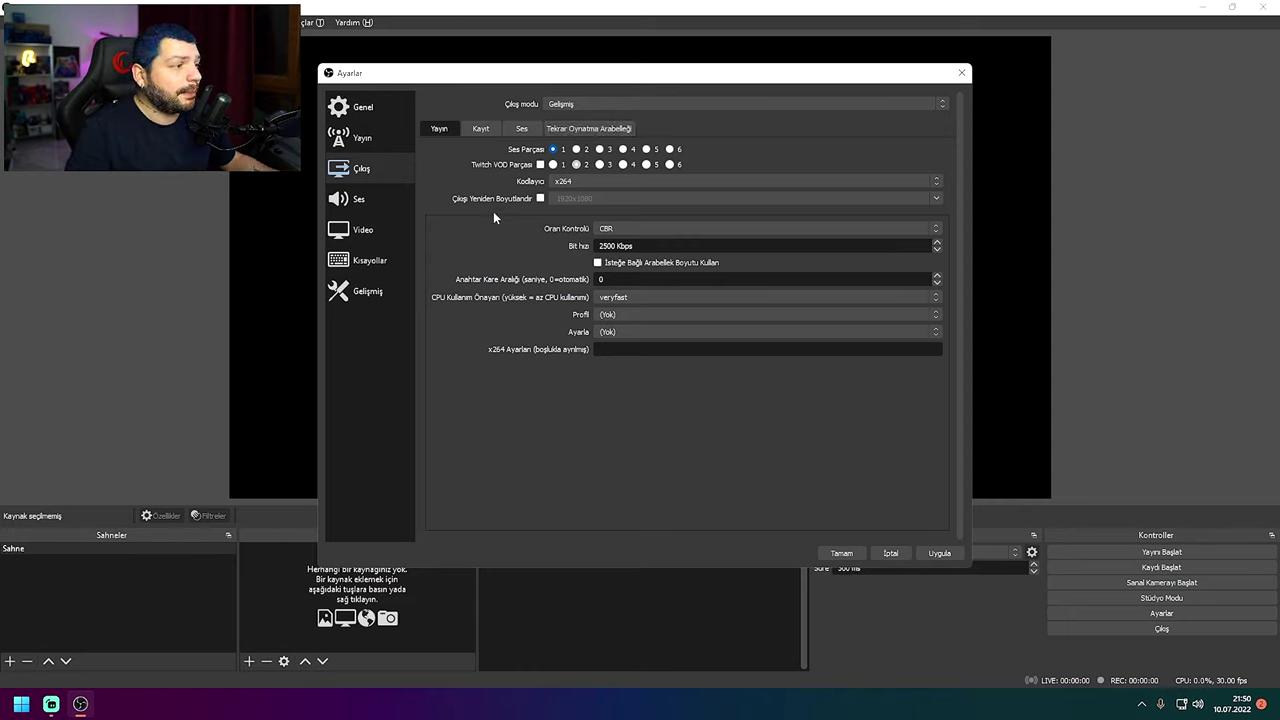
# - Set the output (scaled) resolution to 1920x1080 in the video settings
pyautogui.click(348, 236)
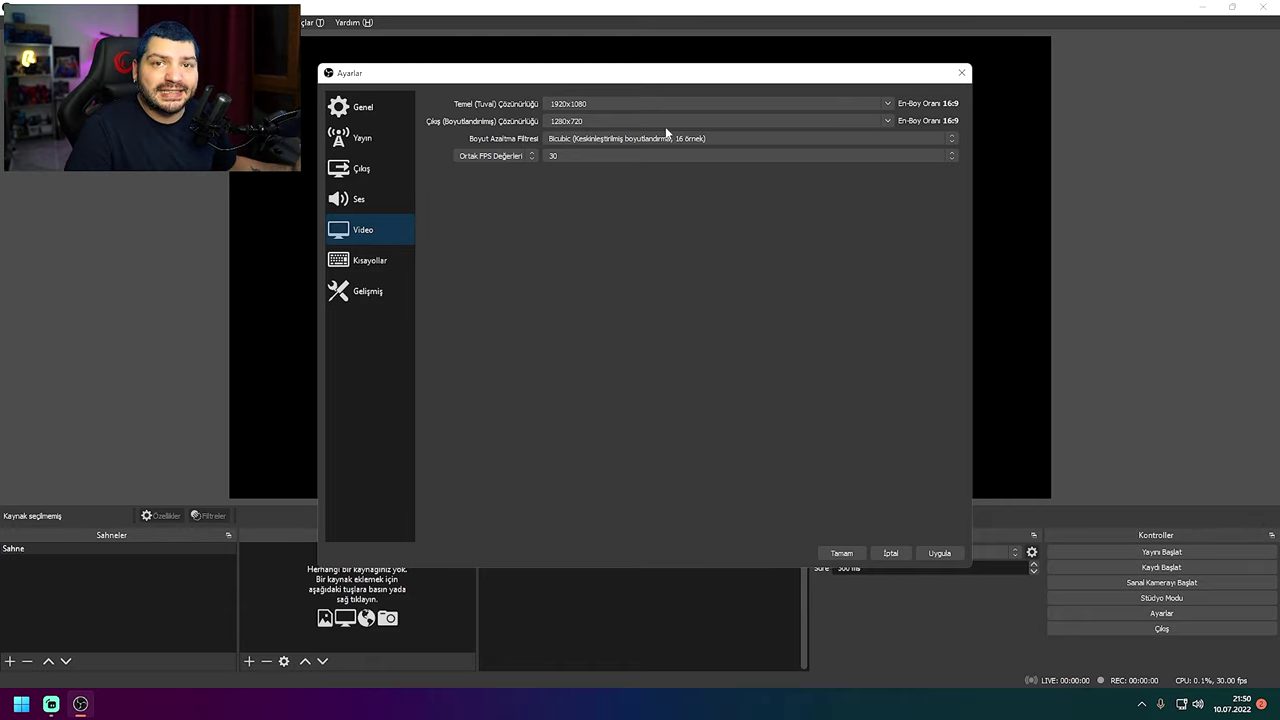
pyautogui.moveTo(716, 89); pyautogui.dragTo(1279, 169)
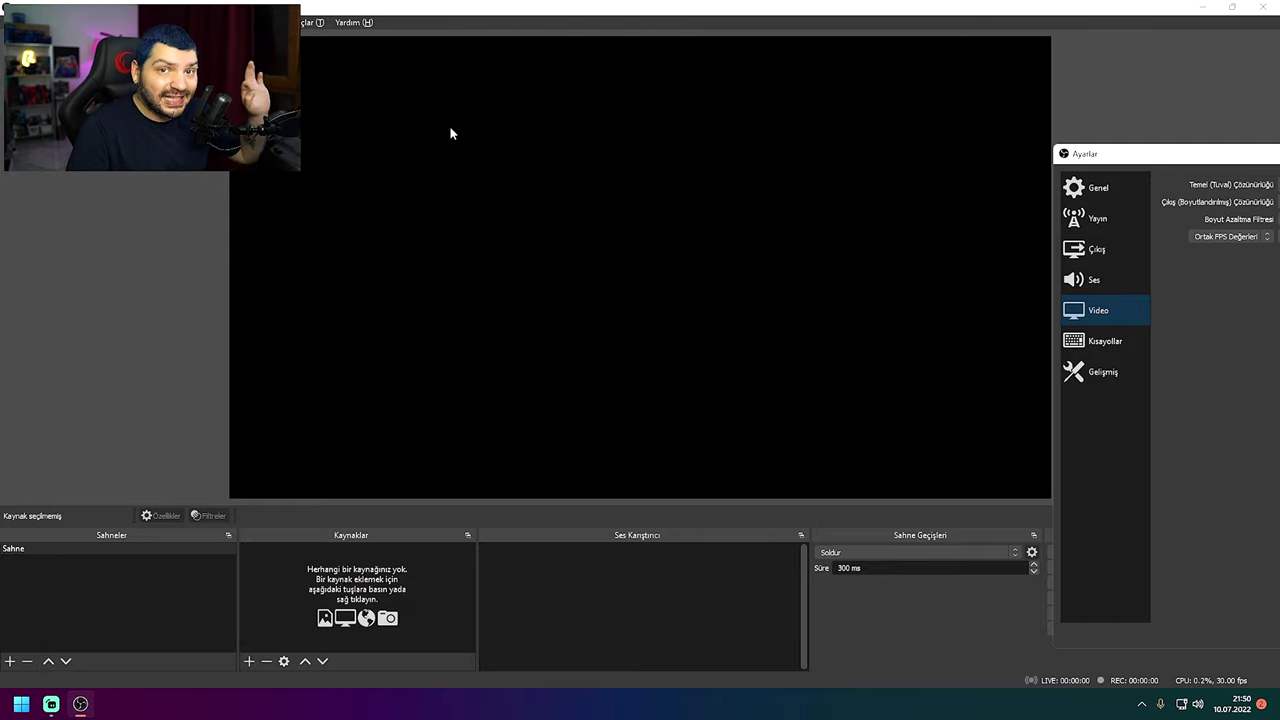
pyautogui.moveTo(1183, 155); pyautogui.dragTo(566, 63)
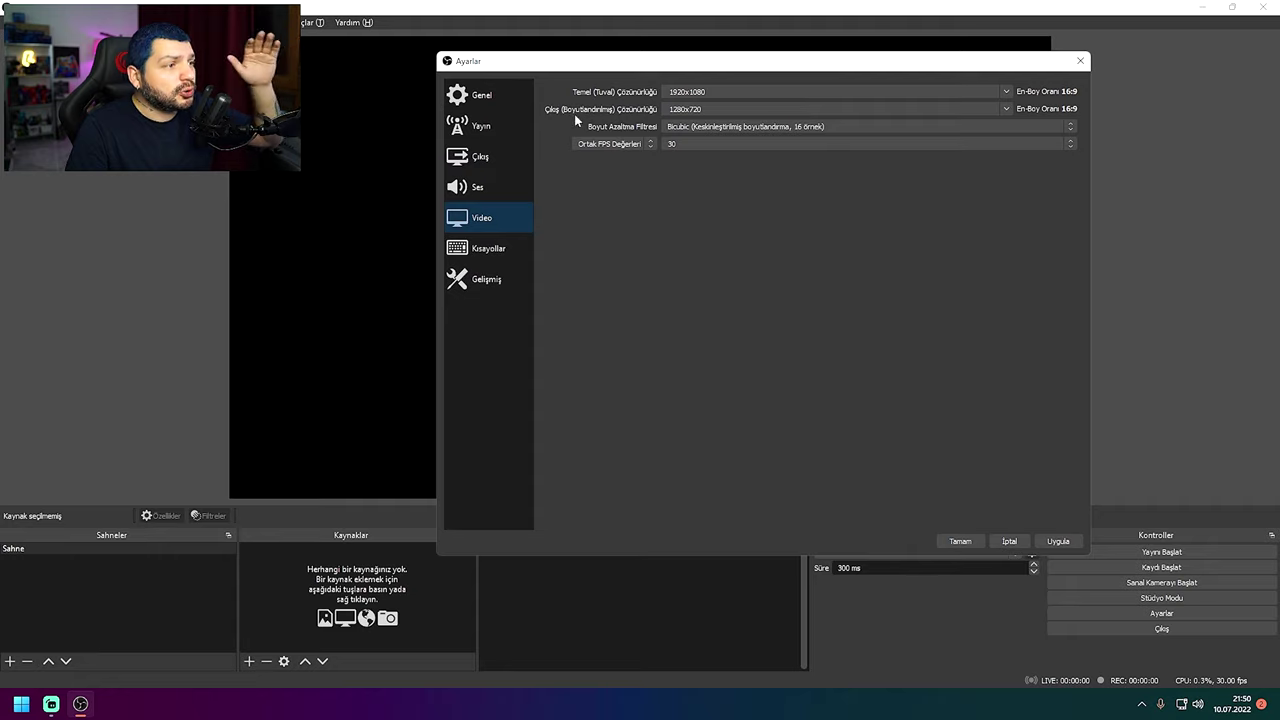
pyautogui.moveTo(705, 64); pyautogui.dragTo(625, 88)
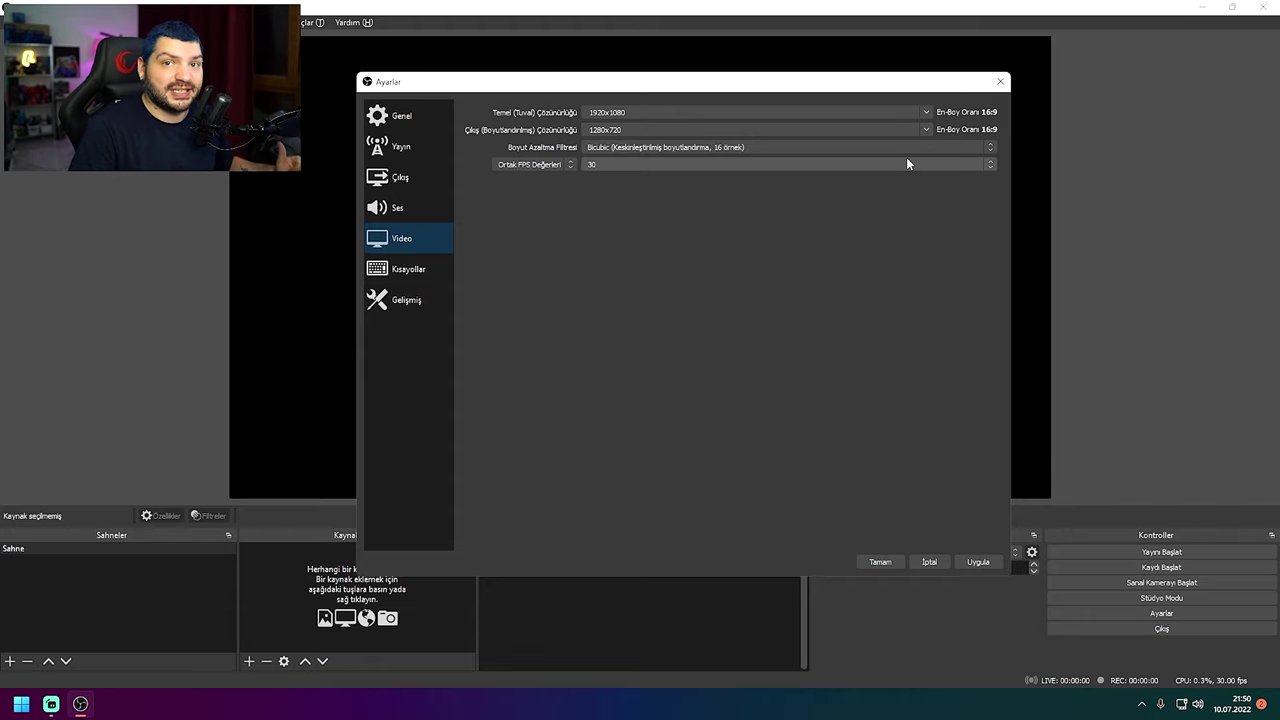
pyautogui.click(663, 131)
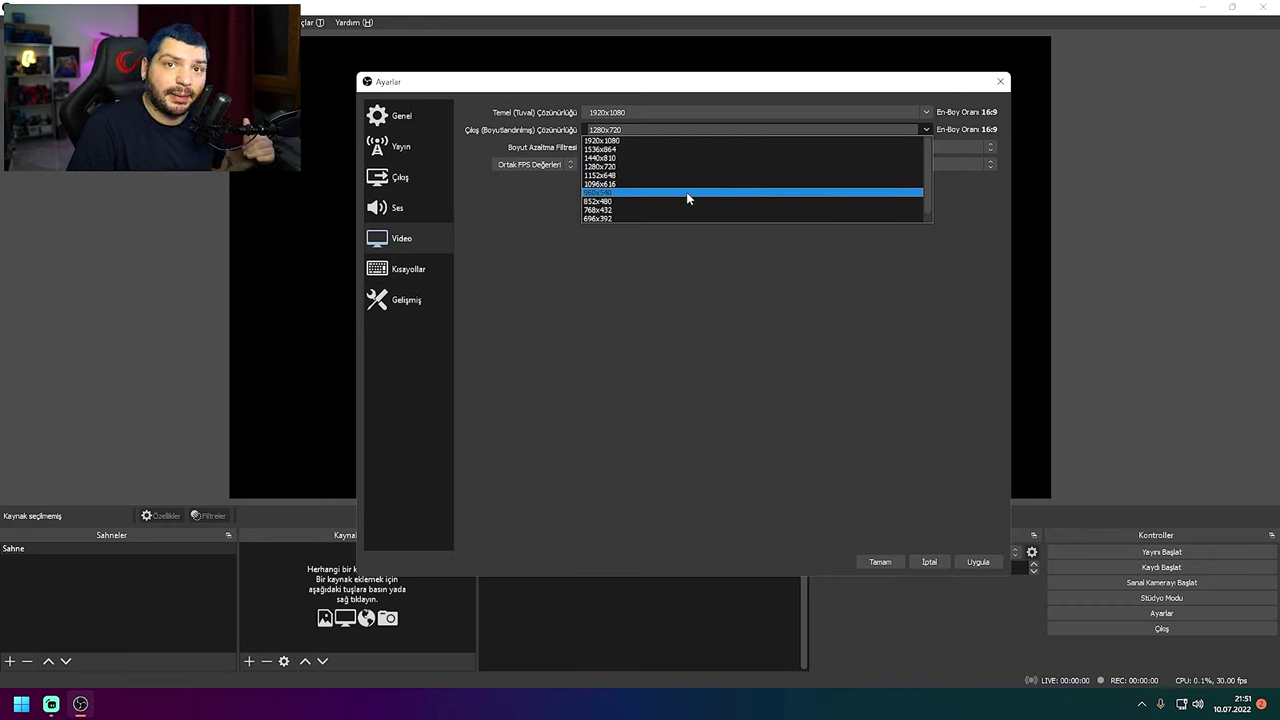
pyautogui.click(667, 144)
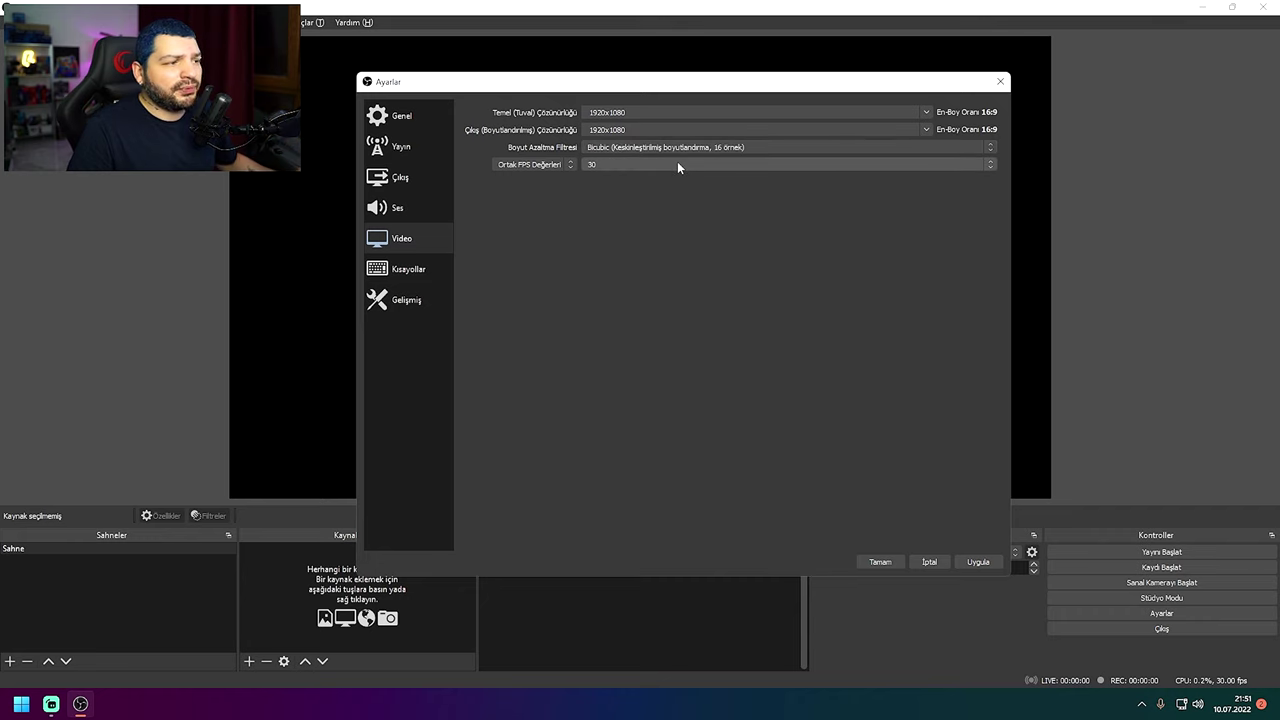
# - Set the downscale filter to Lanczos (36 samples) and the common FPS value to 60, and apply the video settings
pyautogui.click(989, 148)
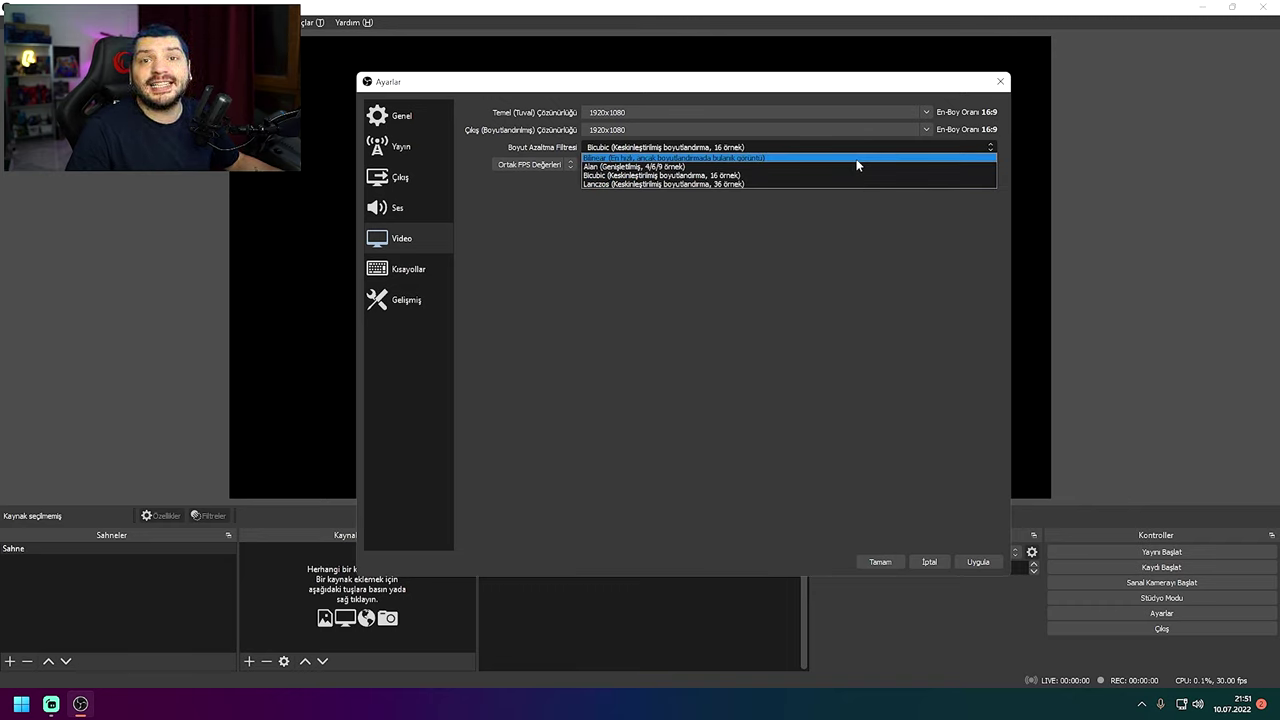
pyautogui.click(788, 184)
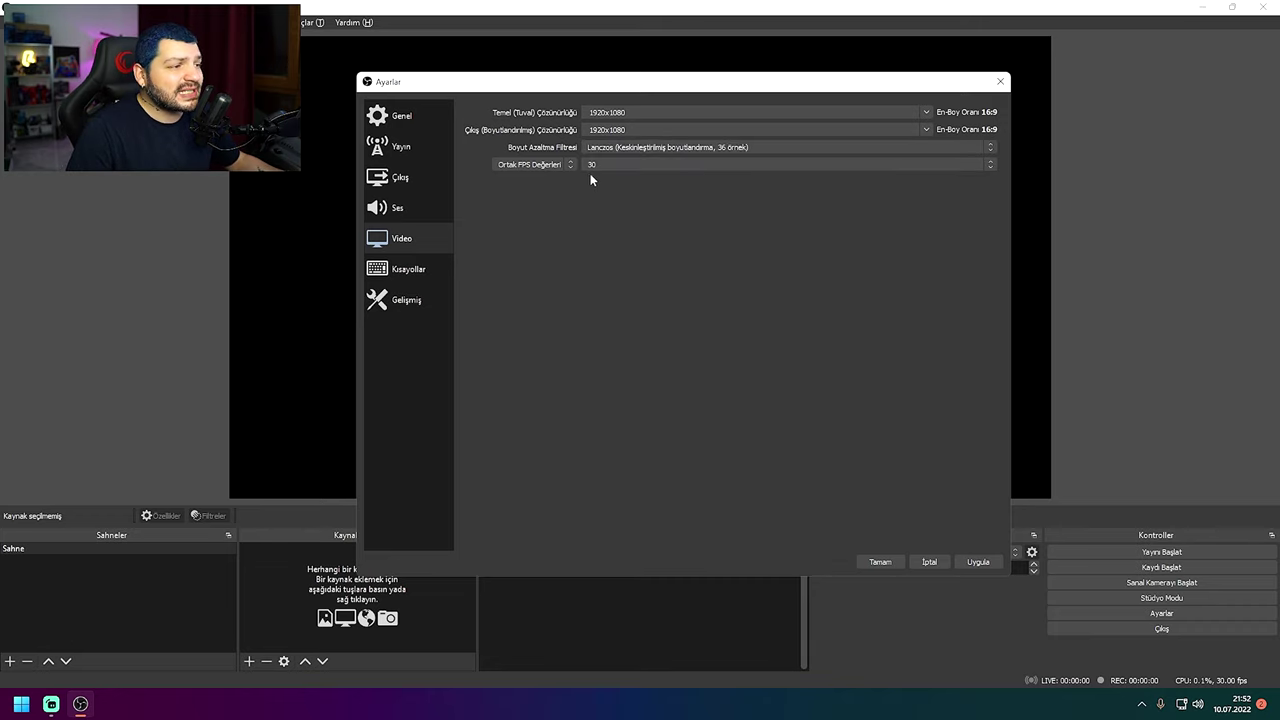
pyautogui.click(986, 165)
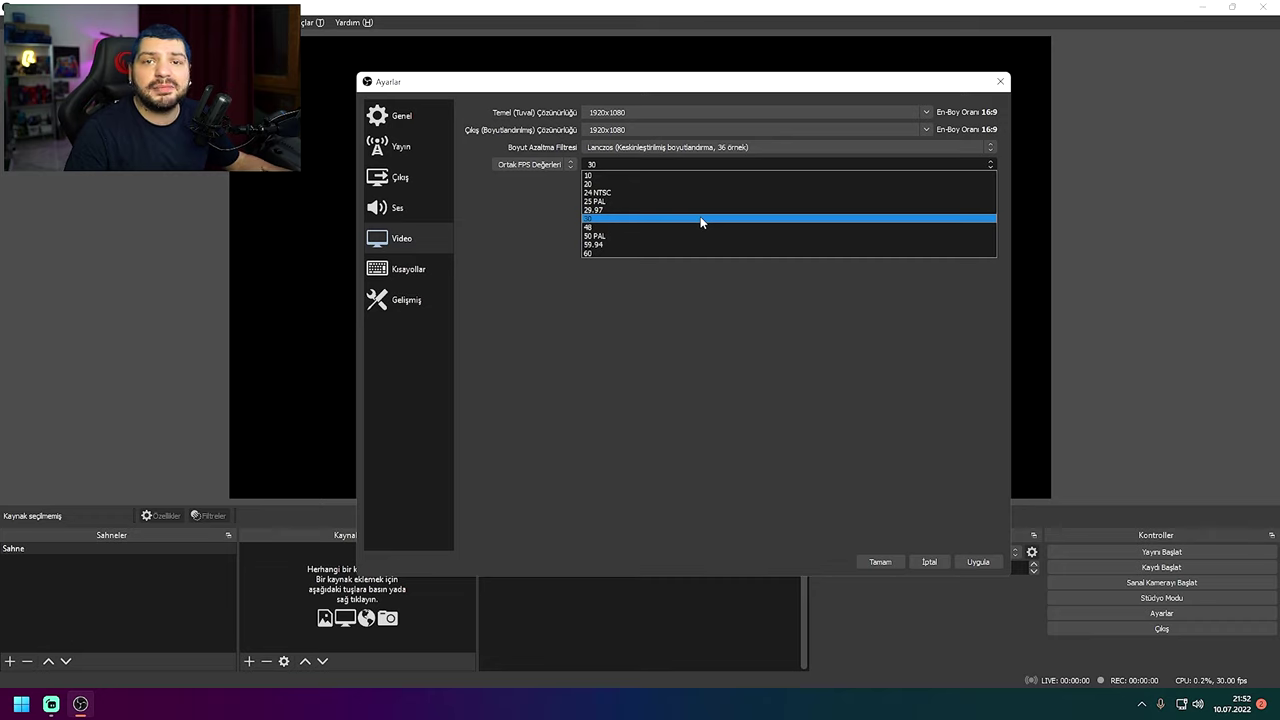
pyautogui.click(626, 252)
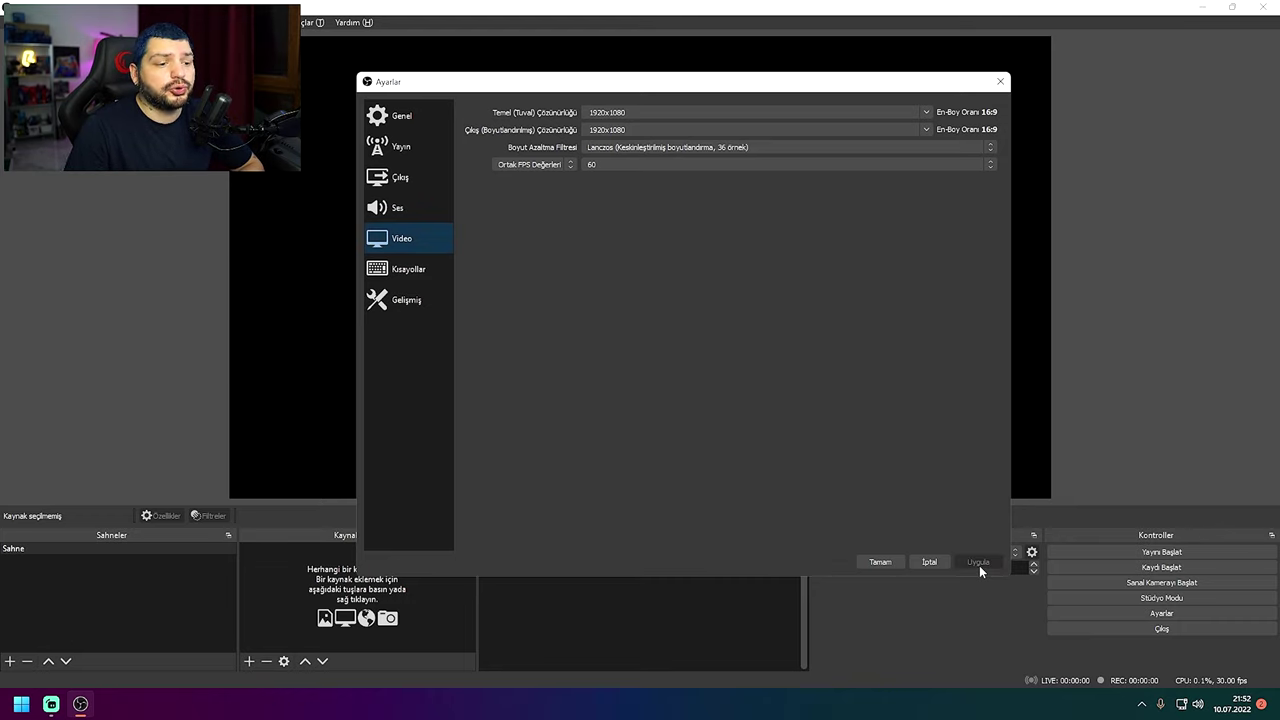
# - Try NVIDIA NVENC H.264 (new) as the streaming encoder in the output settings, and return it to x264
pyautogui.click(396, 180)
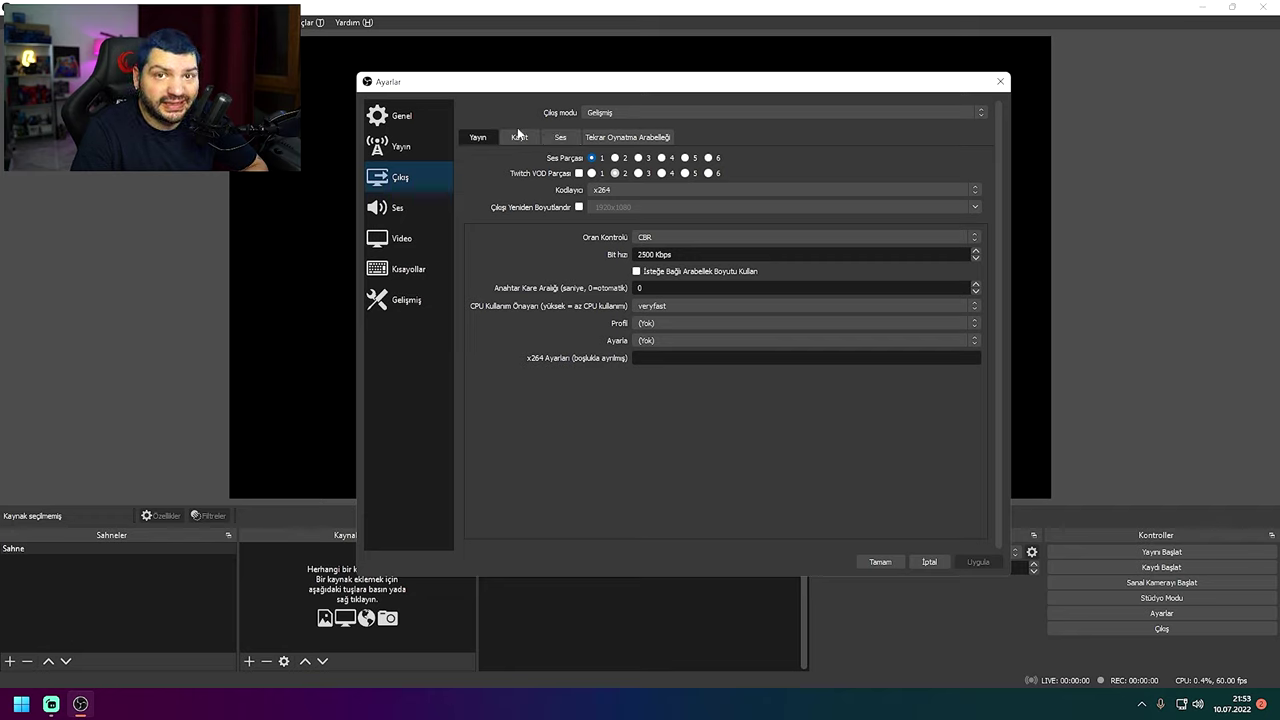
pyautogui.click(635, 191)
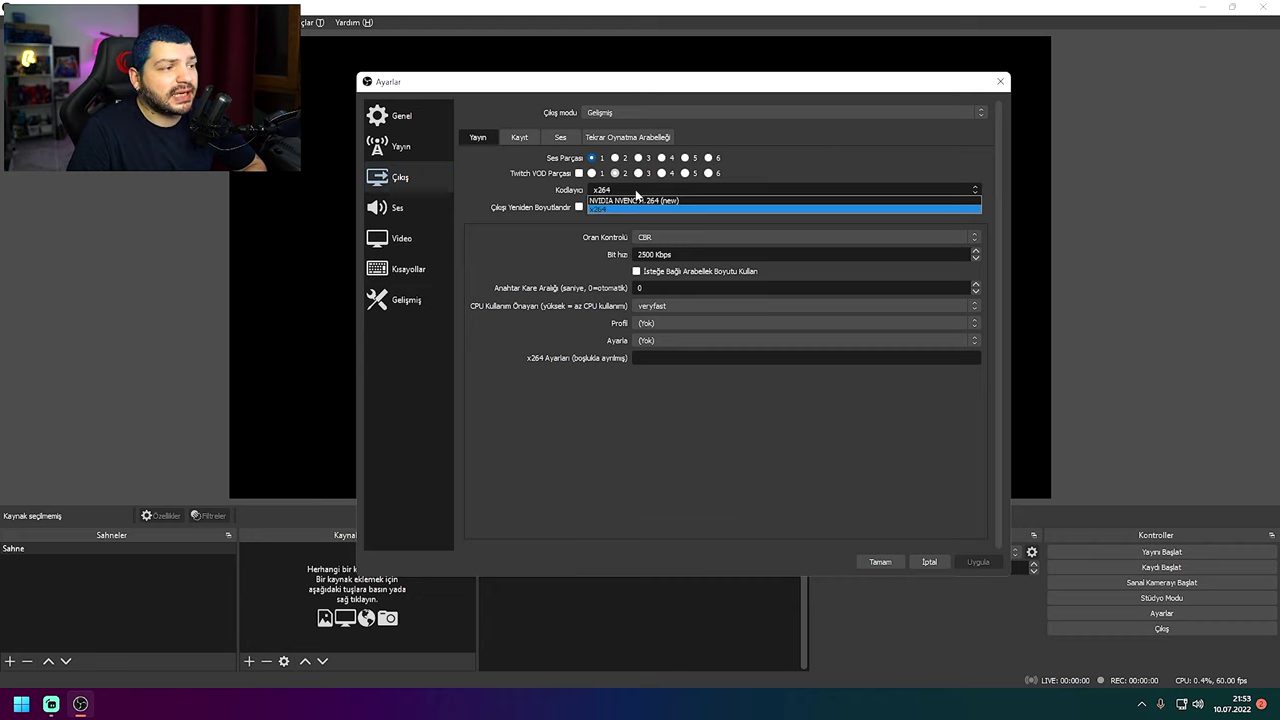
pyautogui.click(701, 201)
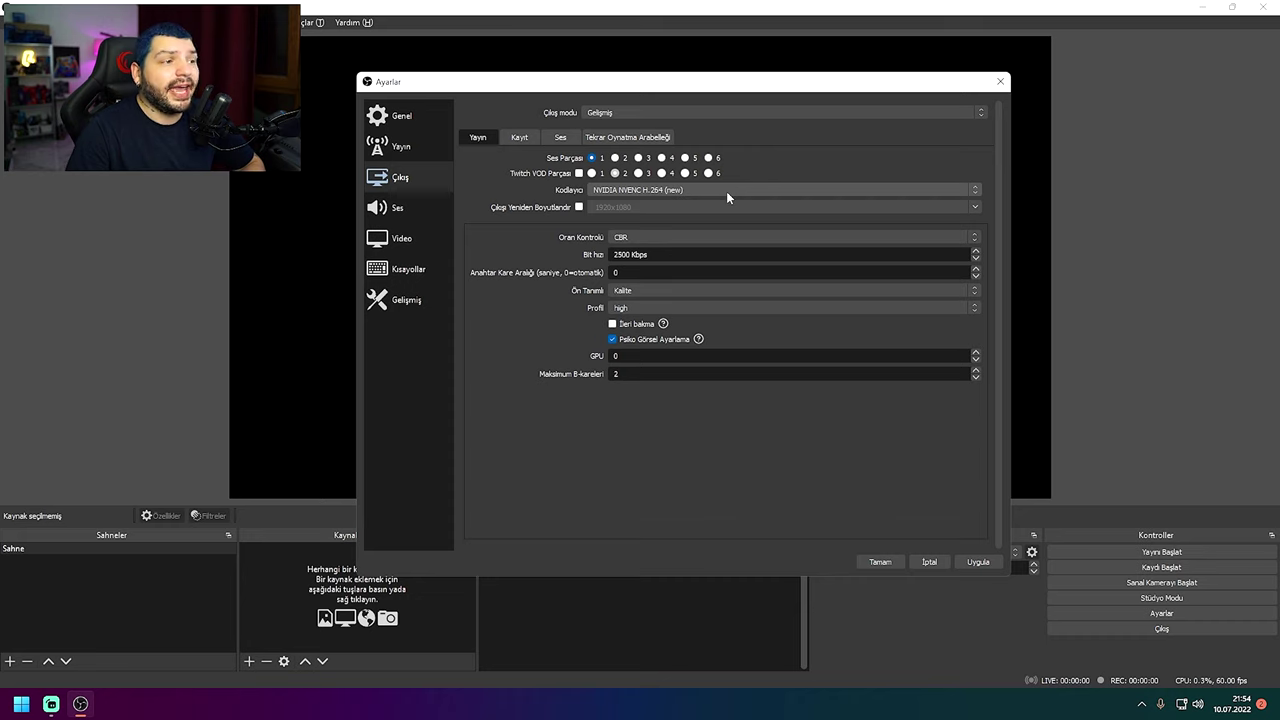
pyautogui.click(726, 196)
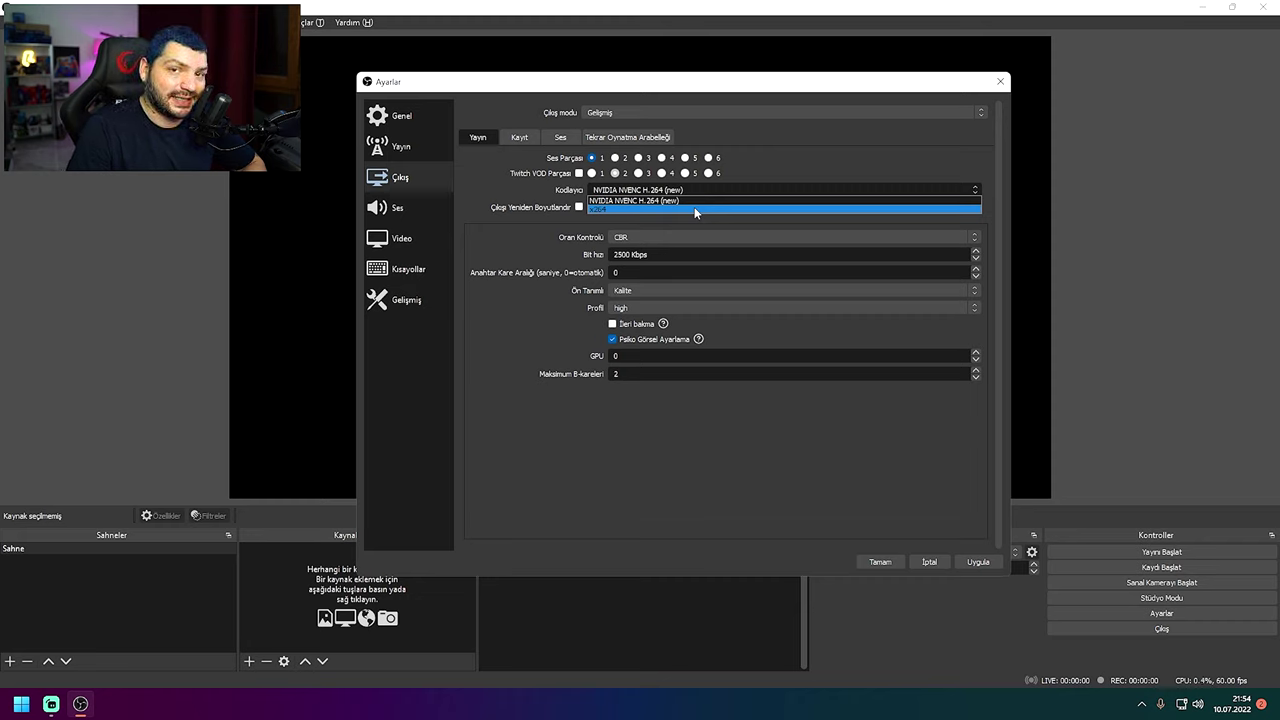
pyautogui.click(695, 209)
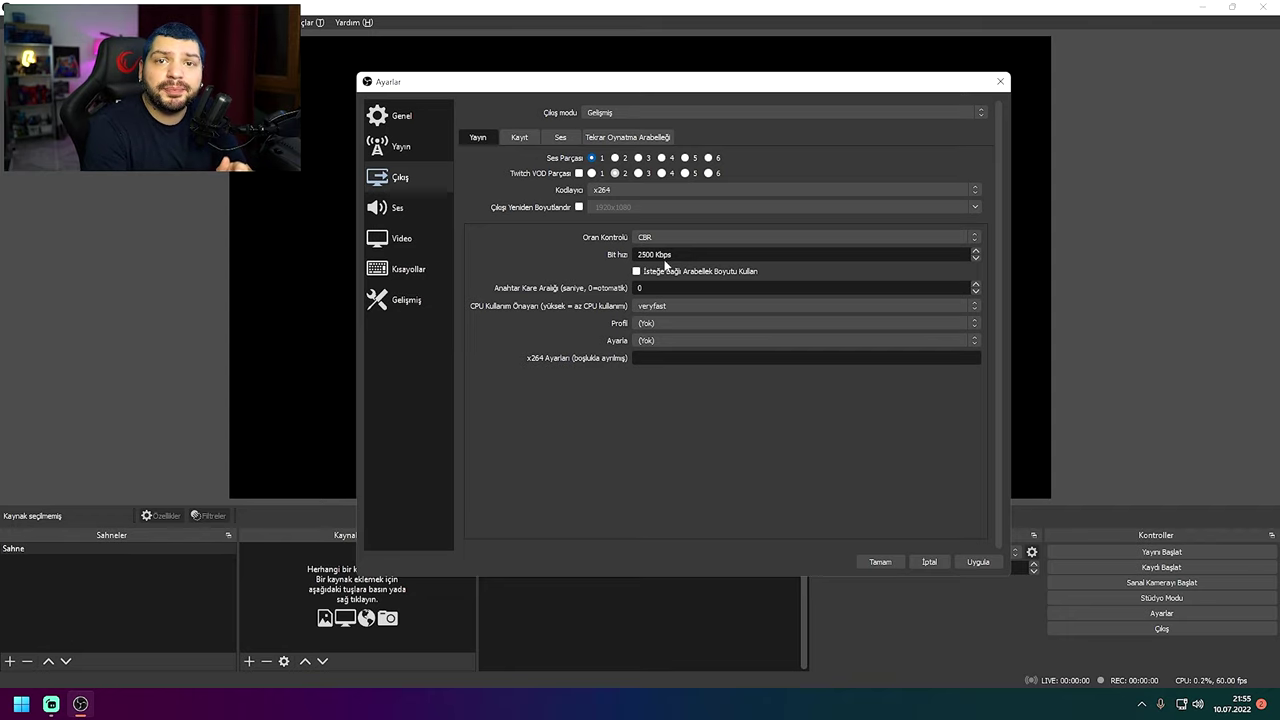
# - Switch to Google Chrome and run an internet speed test on the Speedtest page
pyautogui.press('super')
pyautogui.click(127, 305)
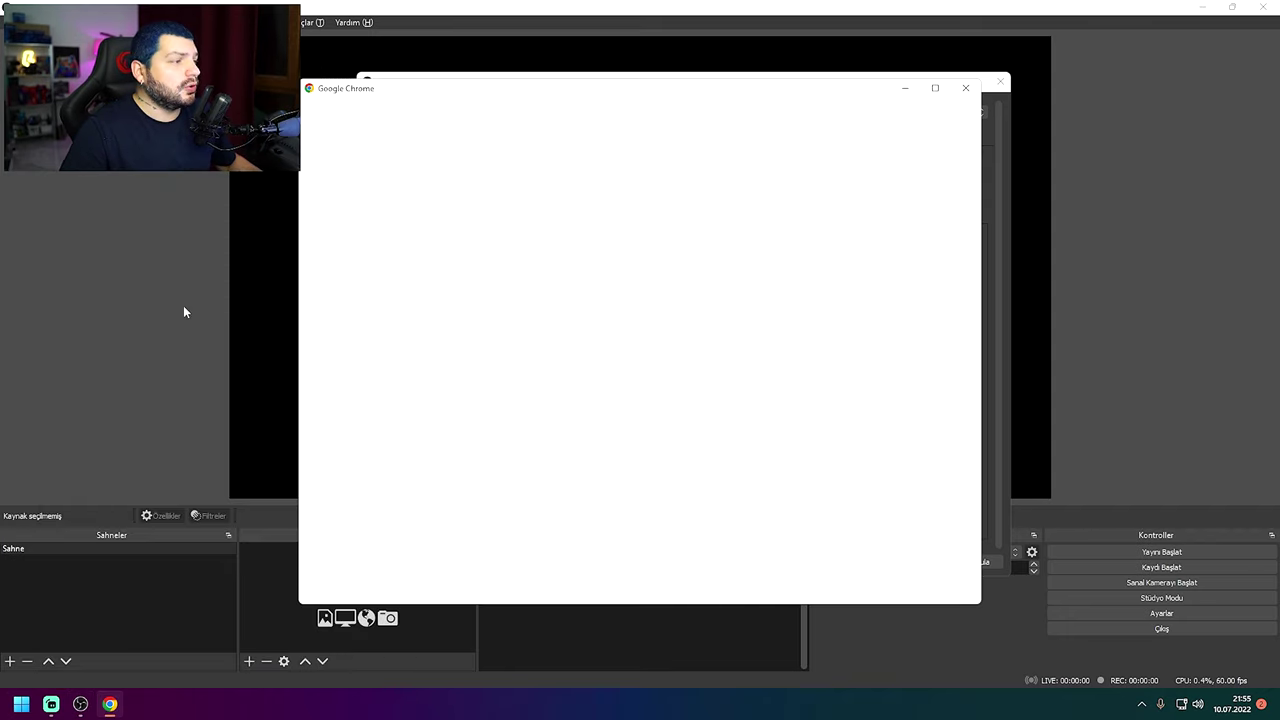
pyautogui.click(819, 312)
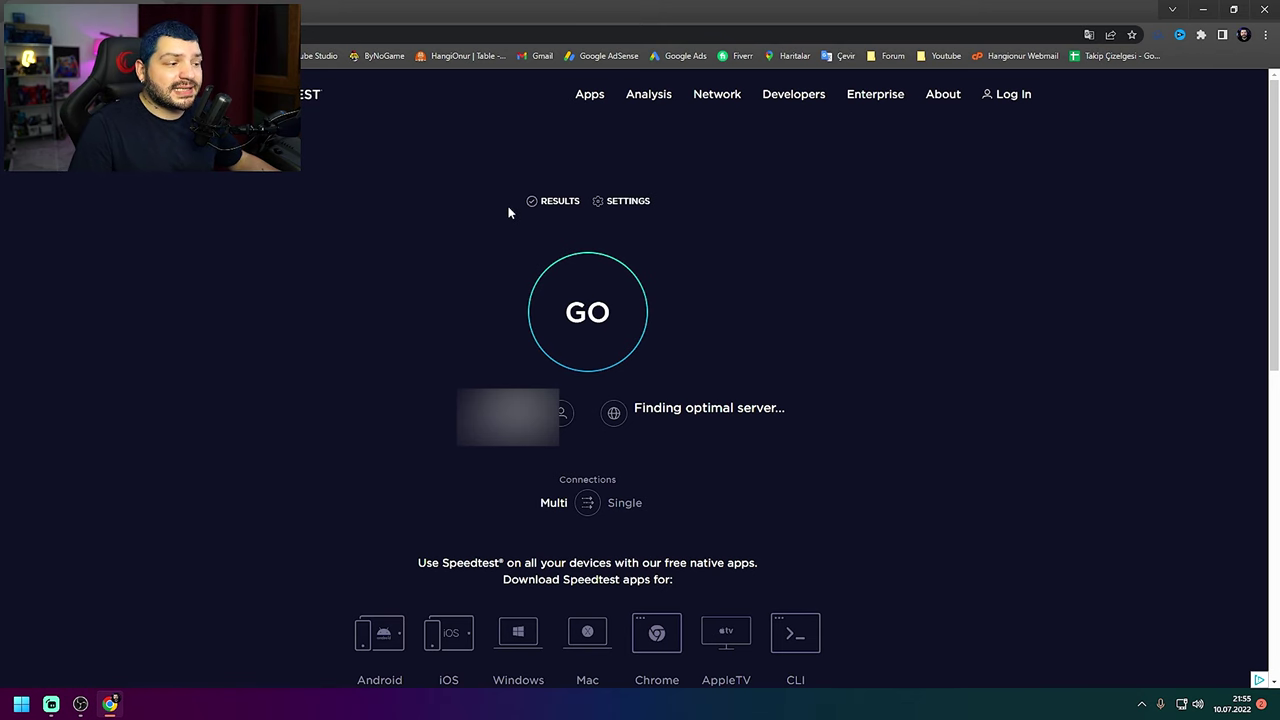
pyautogui.click(587, 309)
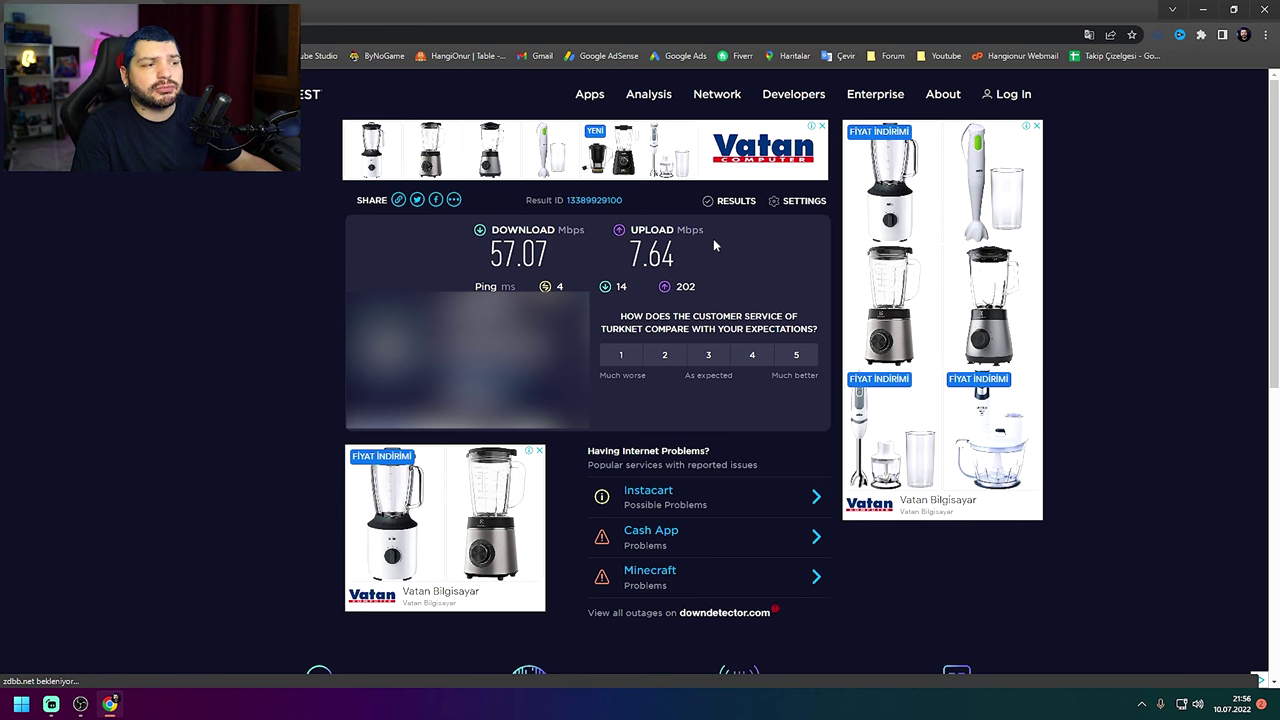
# - Examine Twitch's Broadcasting Guidelines for the recommended x264 bitrates and settings at each resolution and frame rate
pyautogui.click(476, 6)
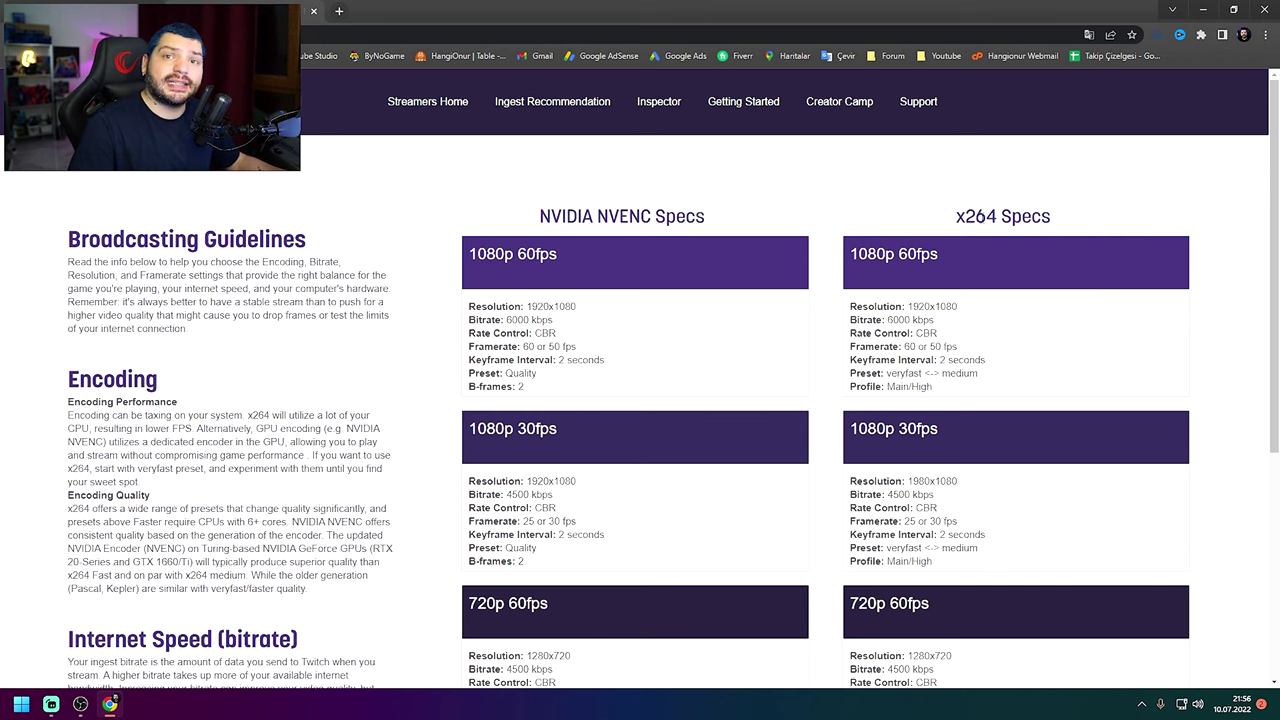
pyautogui.scroll(-5, 1025, 388)
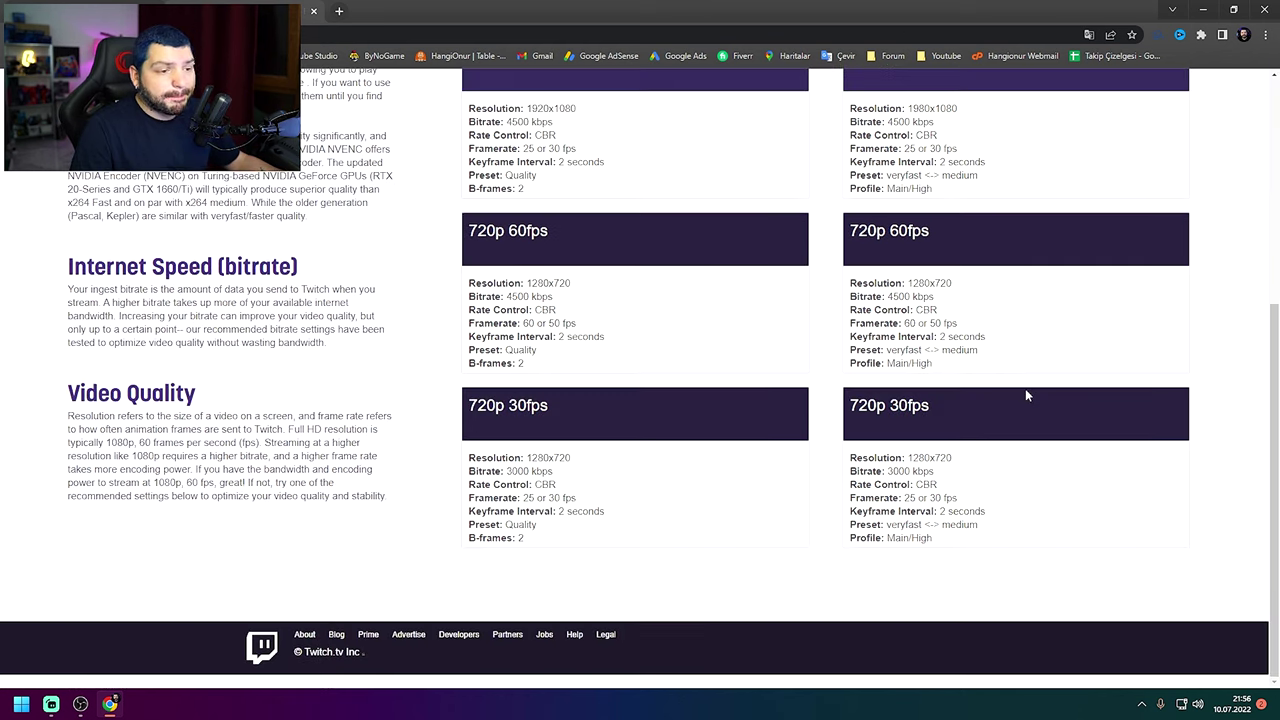
pyautogui.moveTo(898, 231); pyautogui.dragTo(1098, 216)
pyautogui.scroll(4, 940, 235)
pyautogui.scroll(-4, 1035, 190)
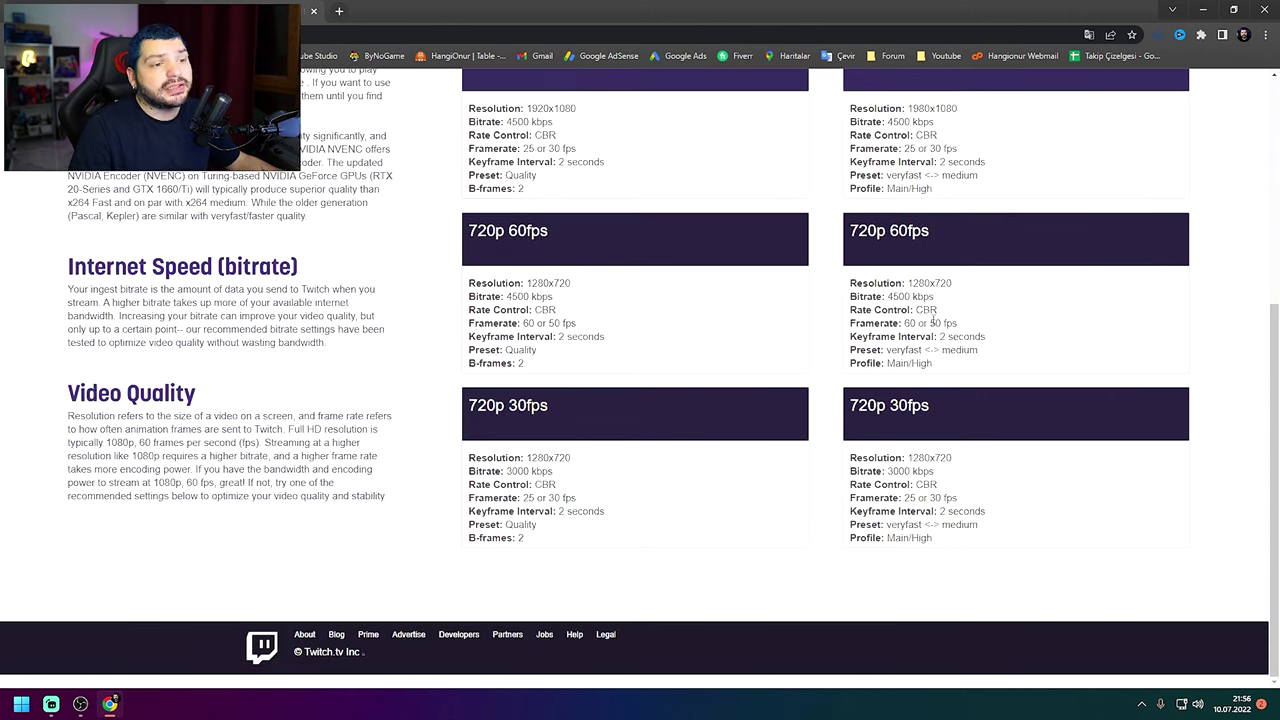
pyautogui.moveTo(887, 297); pyautogui.dragTo(946, 284)
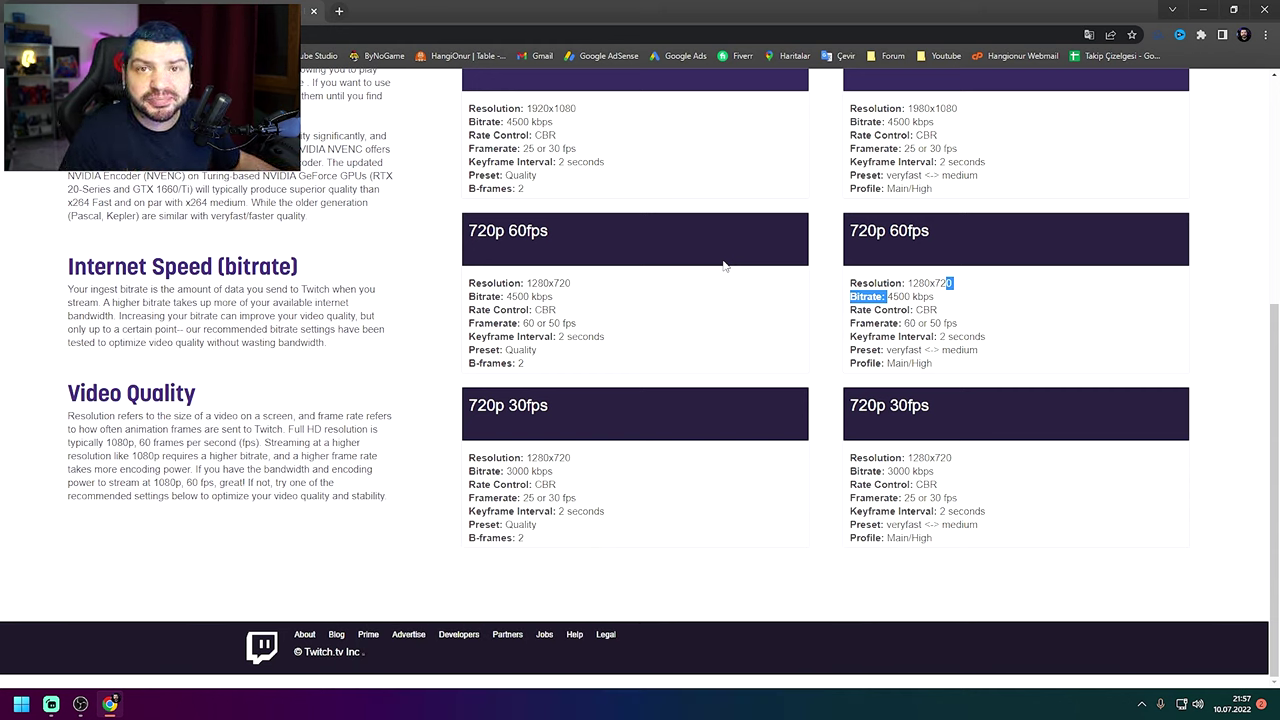
pyautogui.click(987, 337)
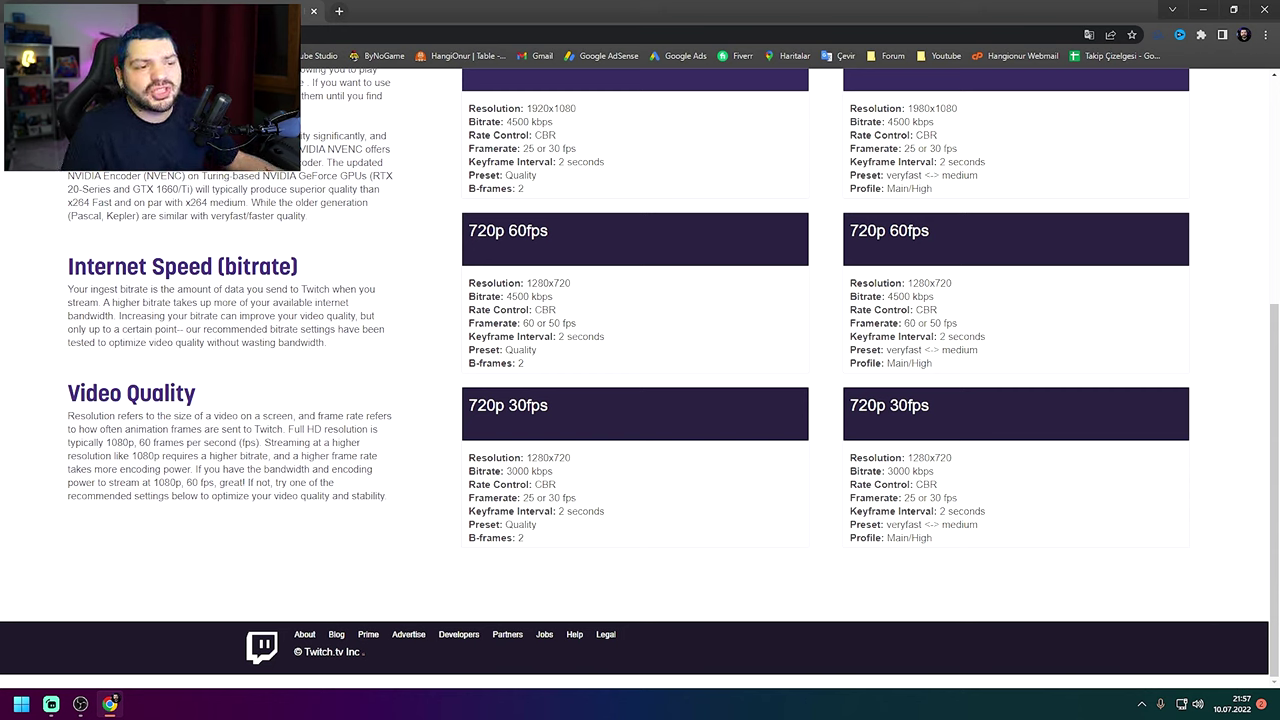
pyautogui.moveTo(892, 296); pyautogui.dragTo(925, 296)
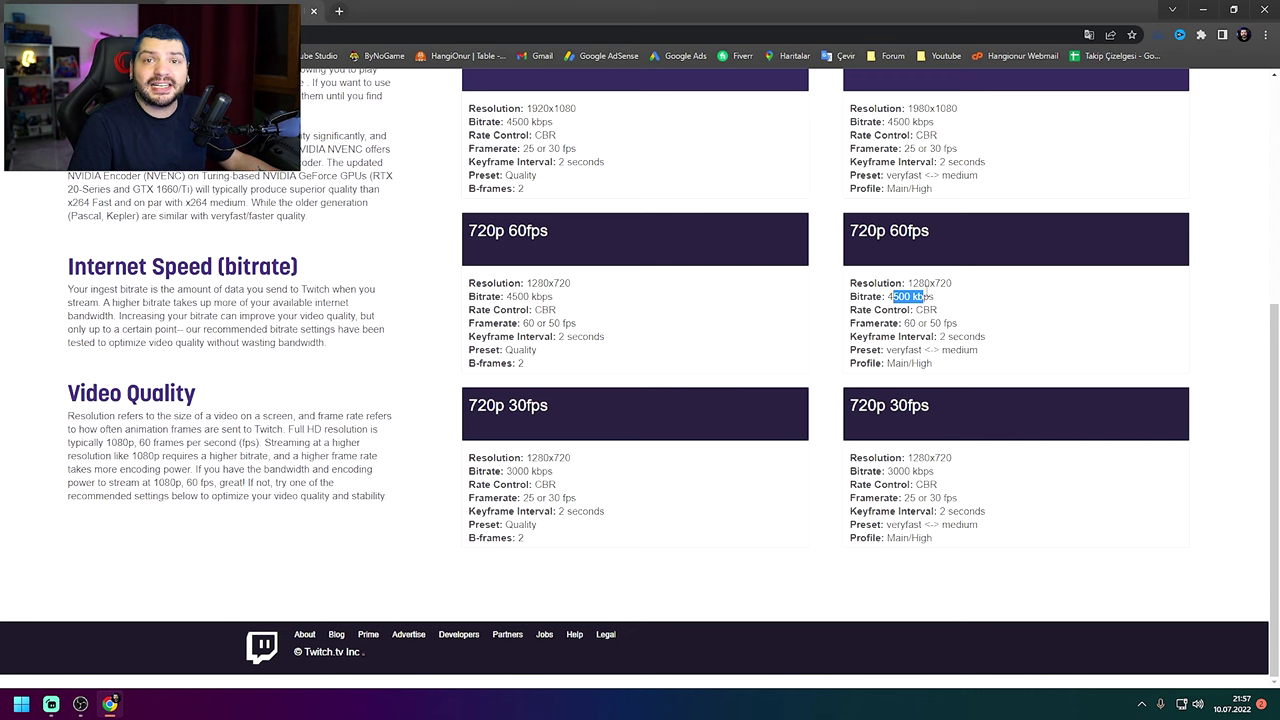
pyautogui.scroll(4, 958, 365)
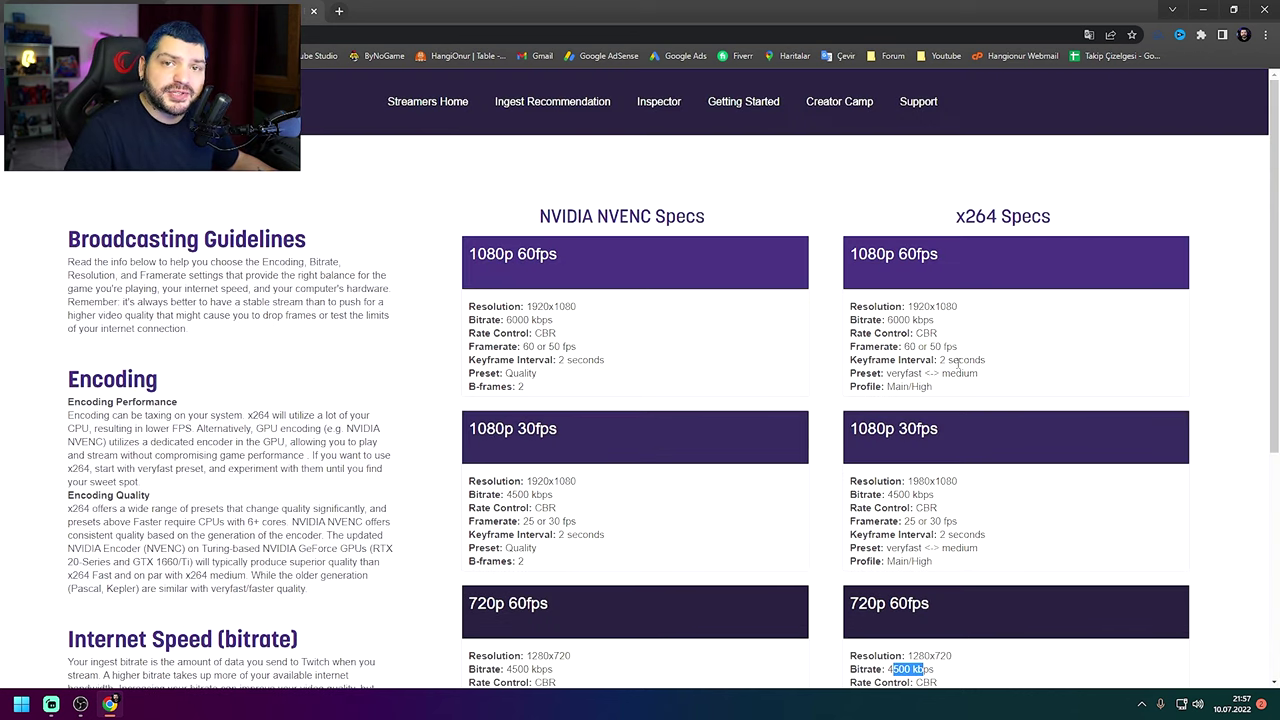
pyautogui.moveTo(955, 216); pyautogui.dragTo(1063, 217)
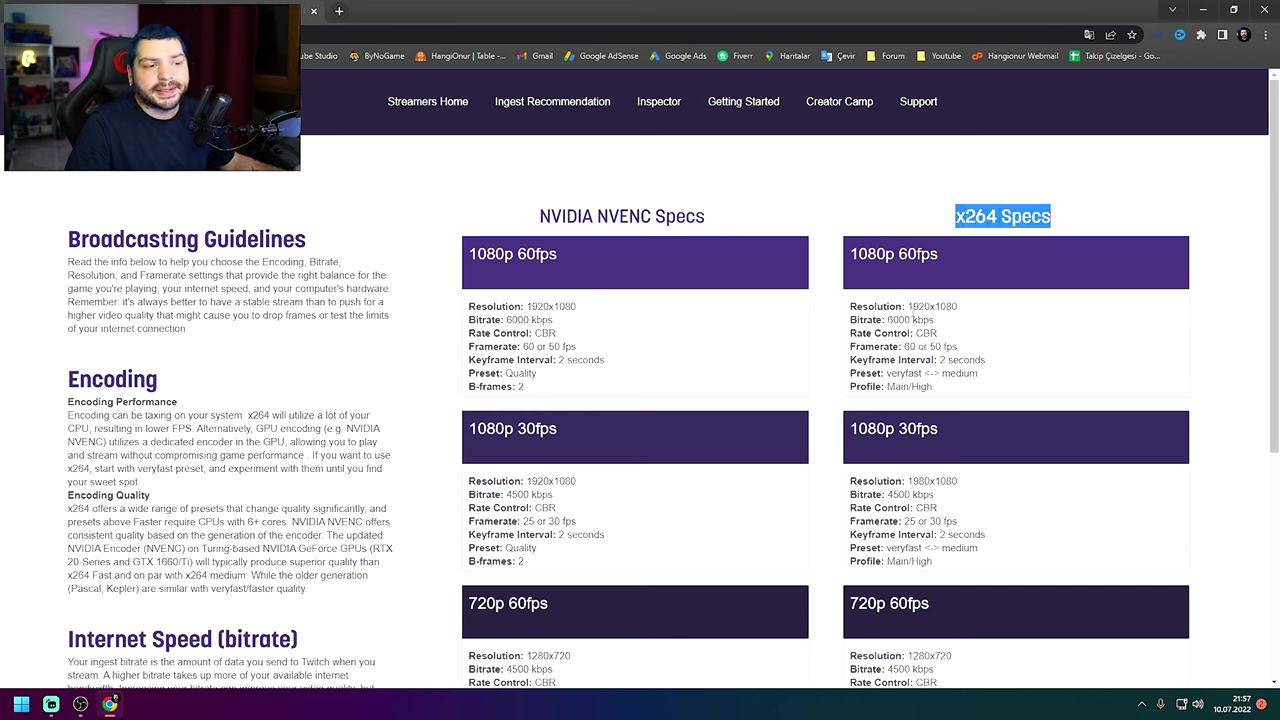
# - Read through the recommended x264 values for 1080p 60fps, including bitrate, rate control, framerate and keyframe interval
pyautogui.moveTo(894, 320); pyautogui.dragTo(850, 333)
pyautogui.moveTo(1001, 343); pyautogui.dragTo(967, 359)
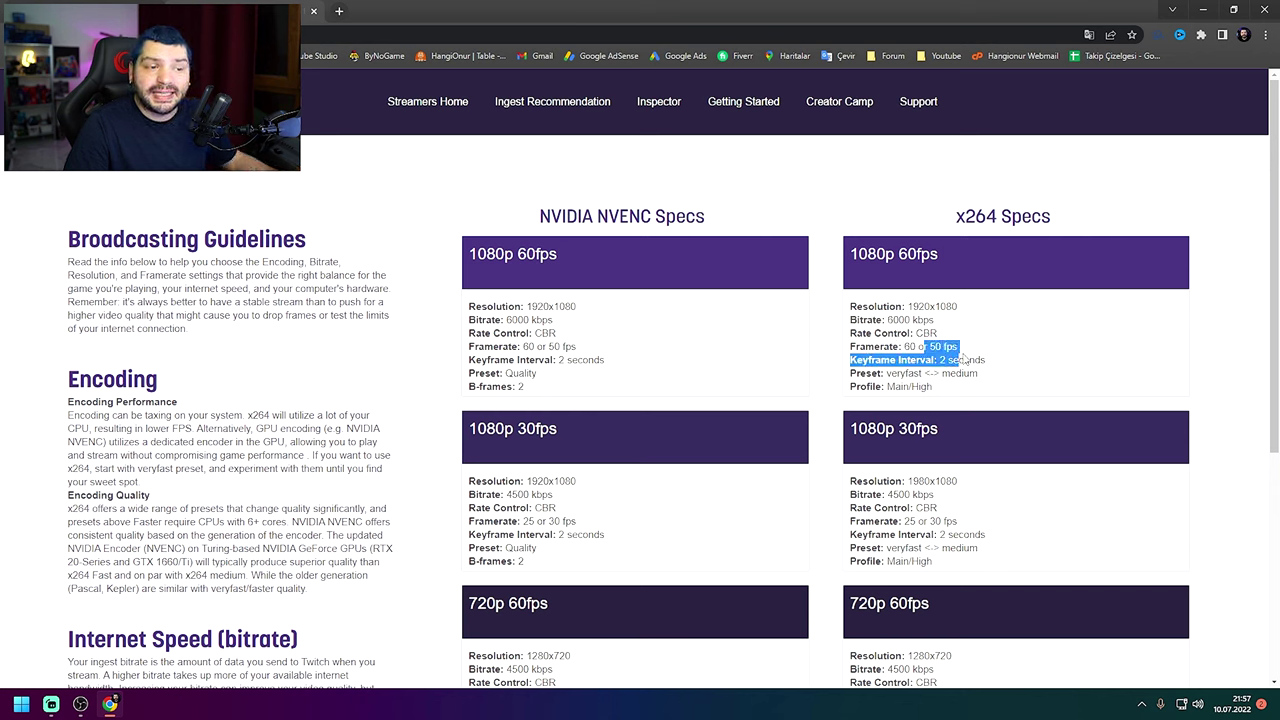
pyautogui.click(966, 358)
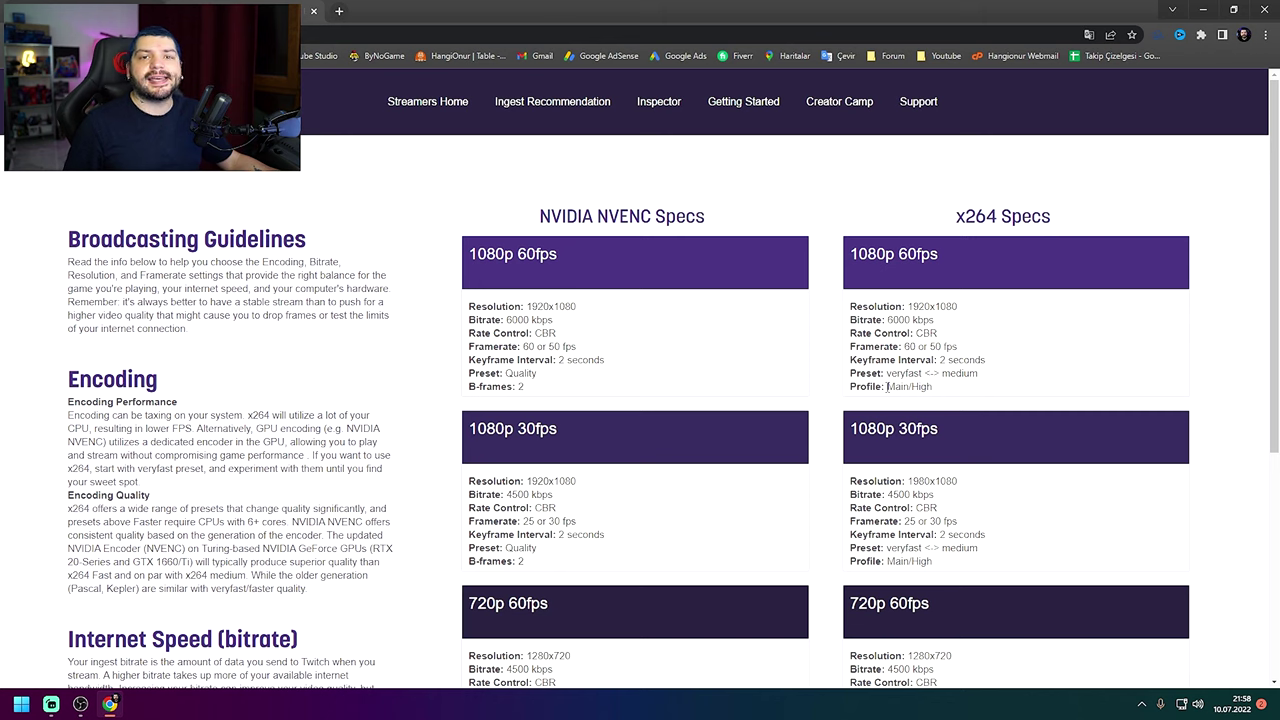
# - Switch back to OBS Studio and set the x264 streaming bitrate to 6000 Kbps
pyautogui.click(80, 704)
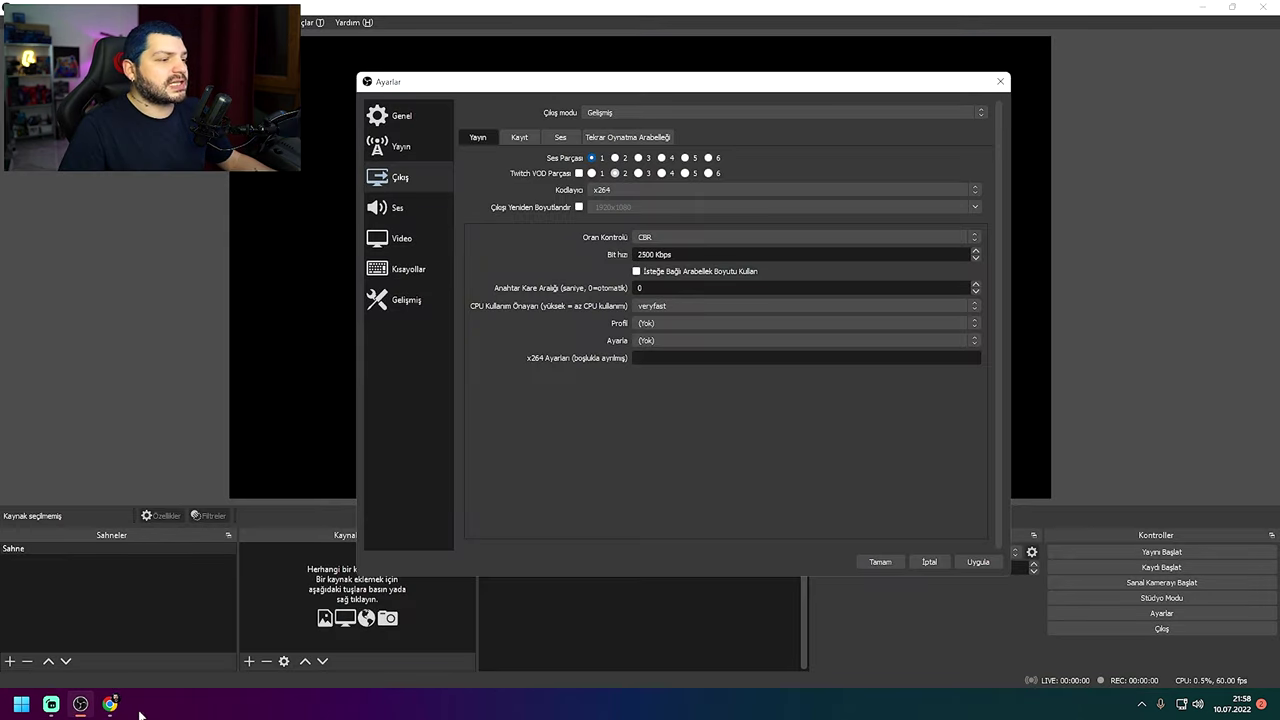
pyautogui.doubleClick(645, 254)
pyautogui.write('6000')
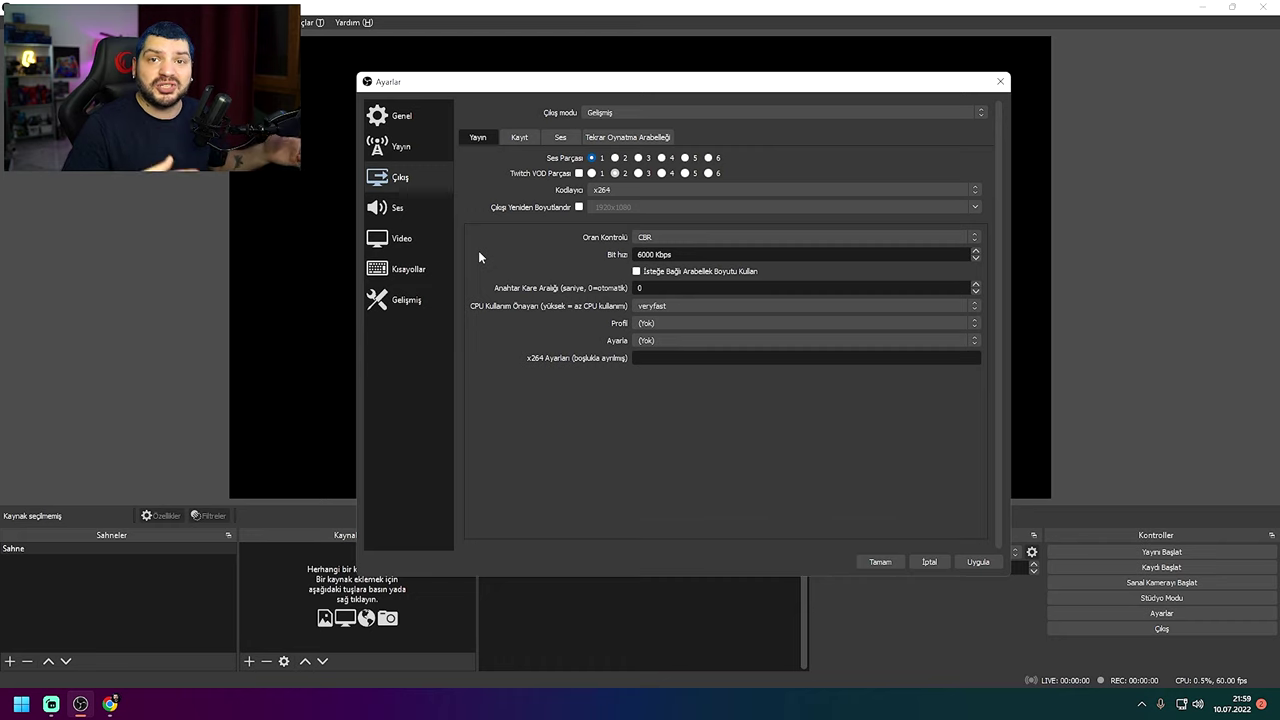
pyautogui.click(652, 255)
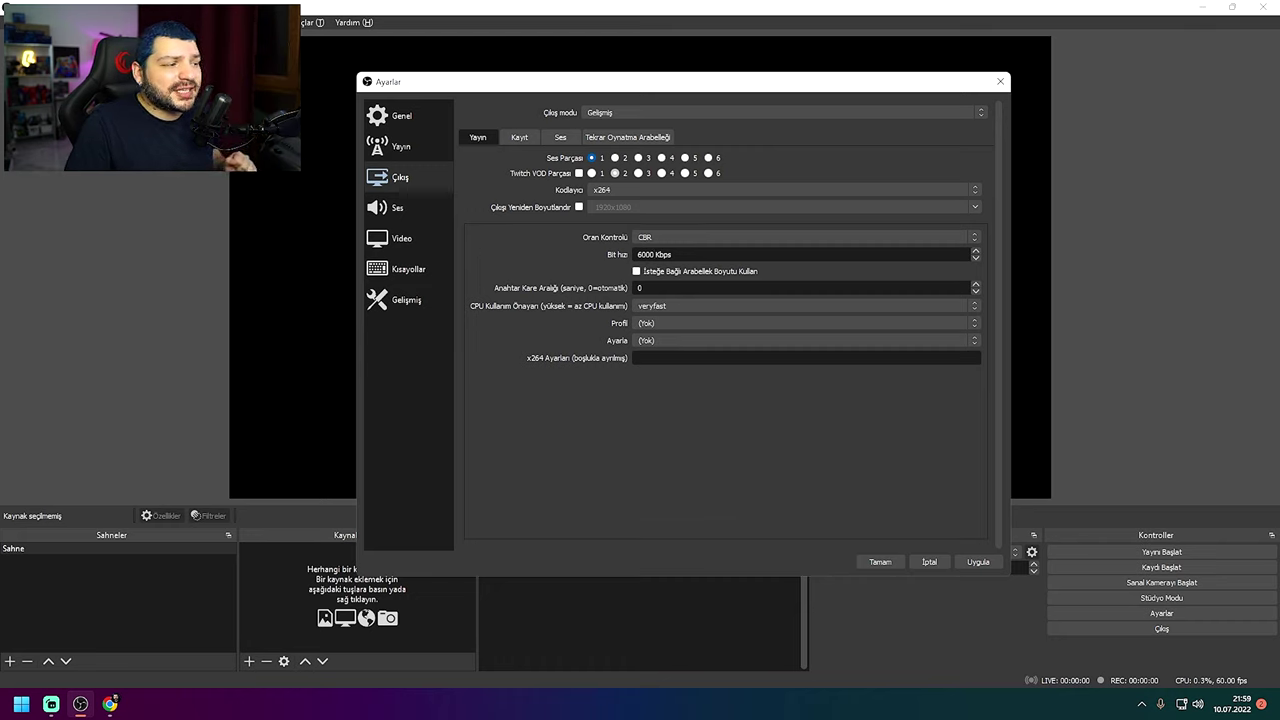
# - Set the x264 keyframe interval to 2 seconds and the profile to high, and save the settings
pyautogui.doubleClick(640, 288)
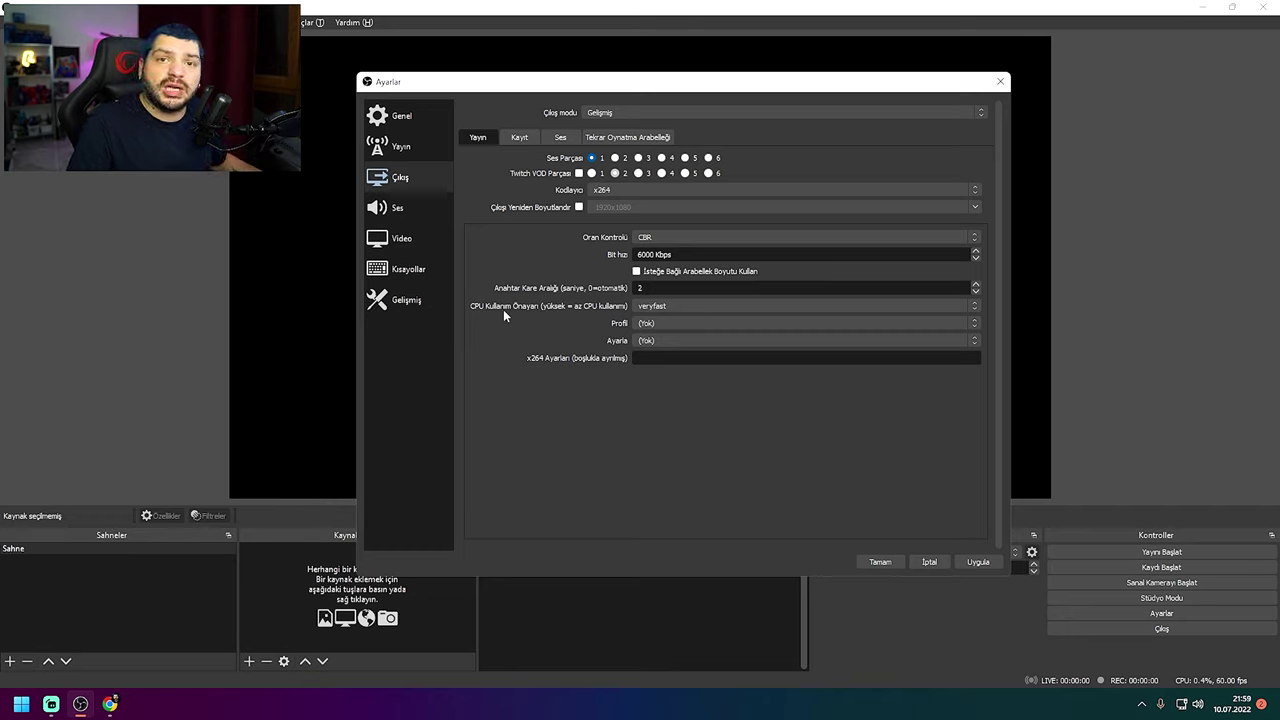
pyautogui.click(665, 323)
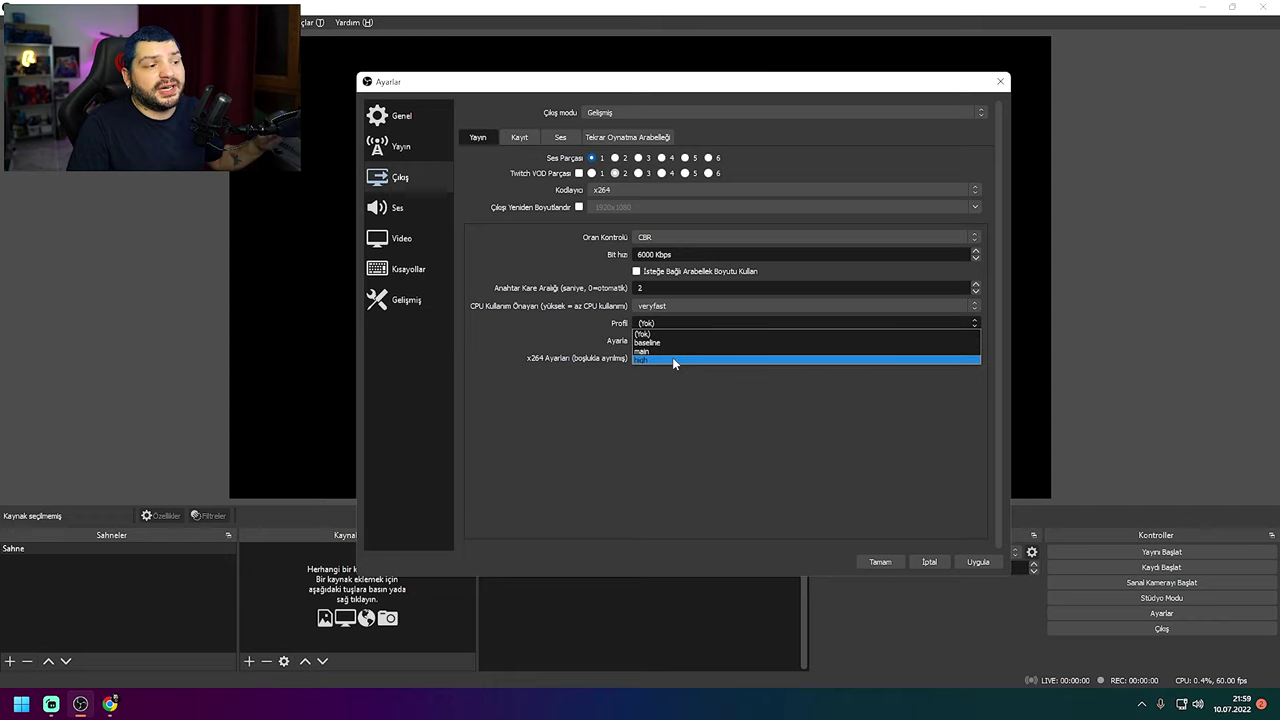
pyautogui.click(673, 360)
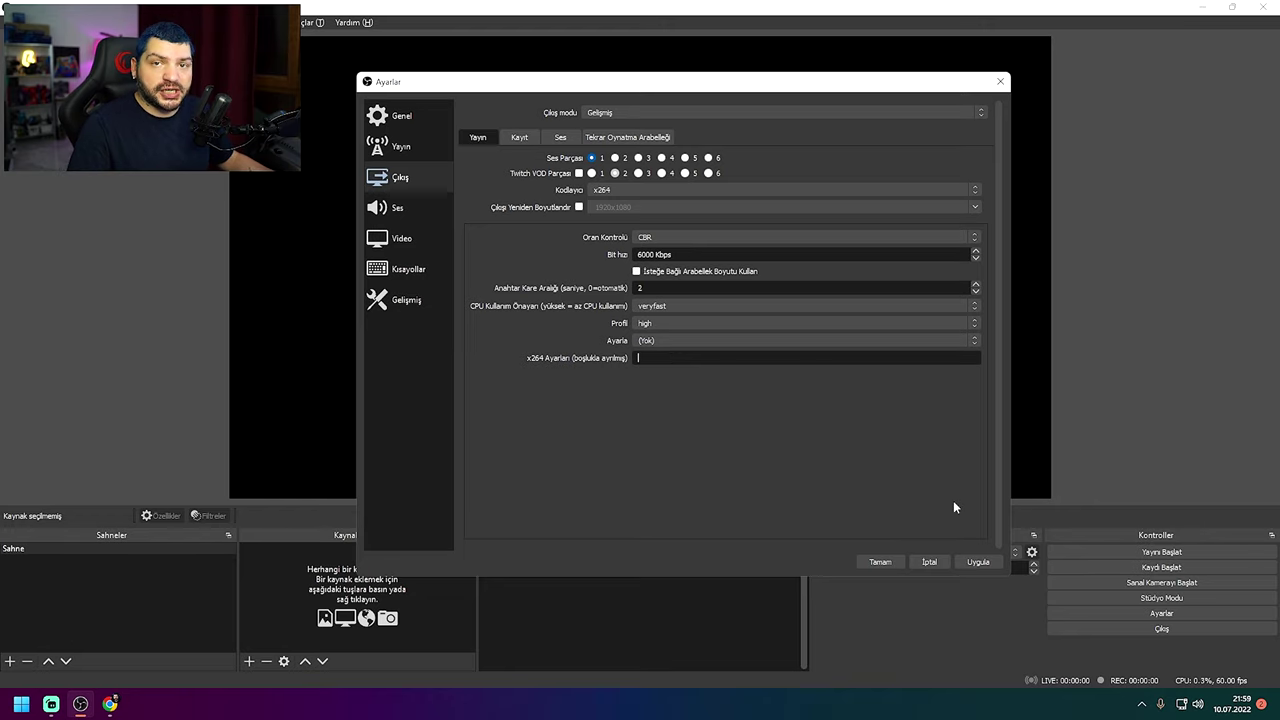
pyautogui.click(893, 562)
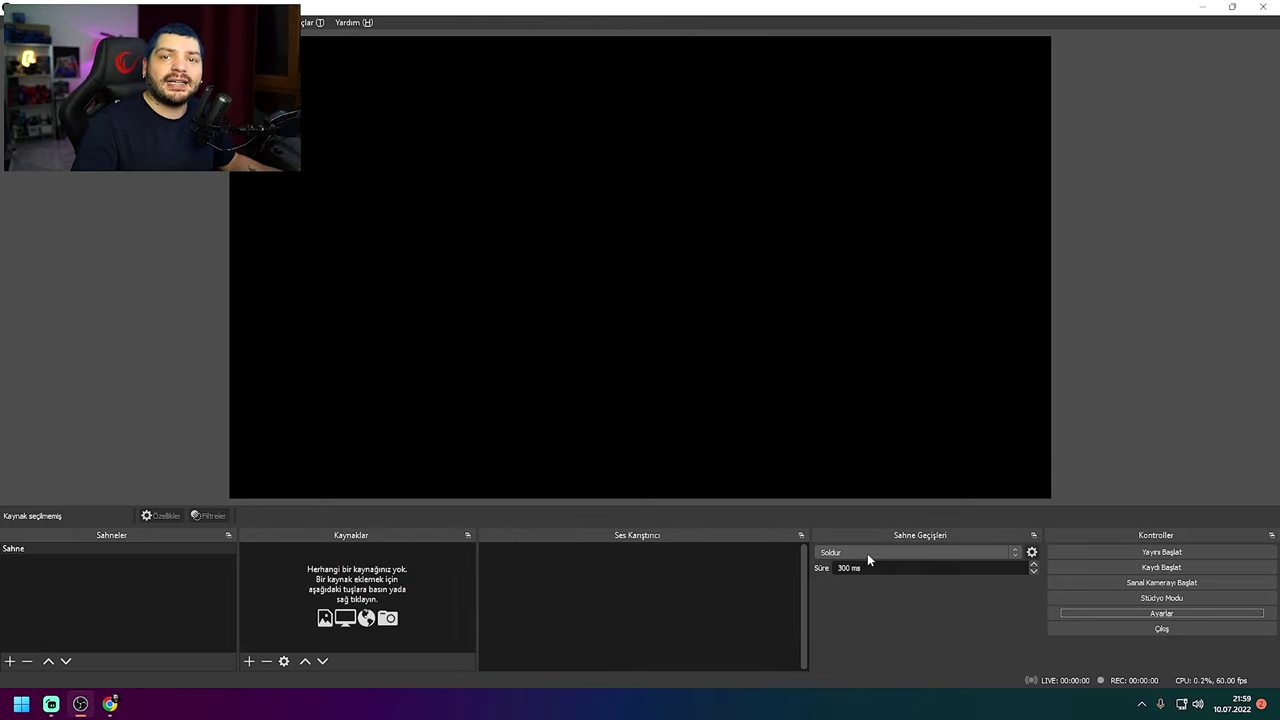
# - Reopen the streaming output settings and choose NVIDIA NVENC H.264 (new) as the encoder
pyautogui.click(1155, 613)
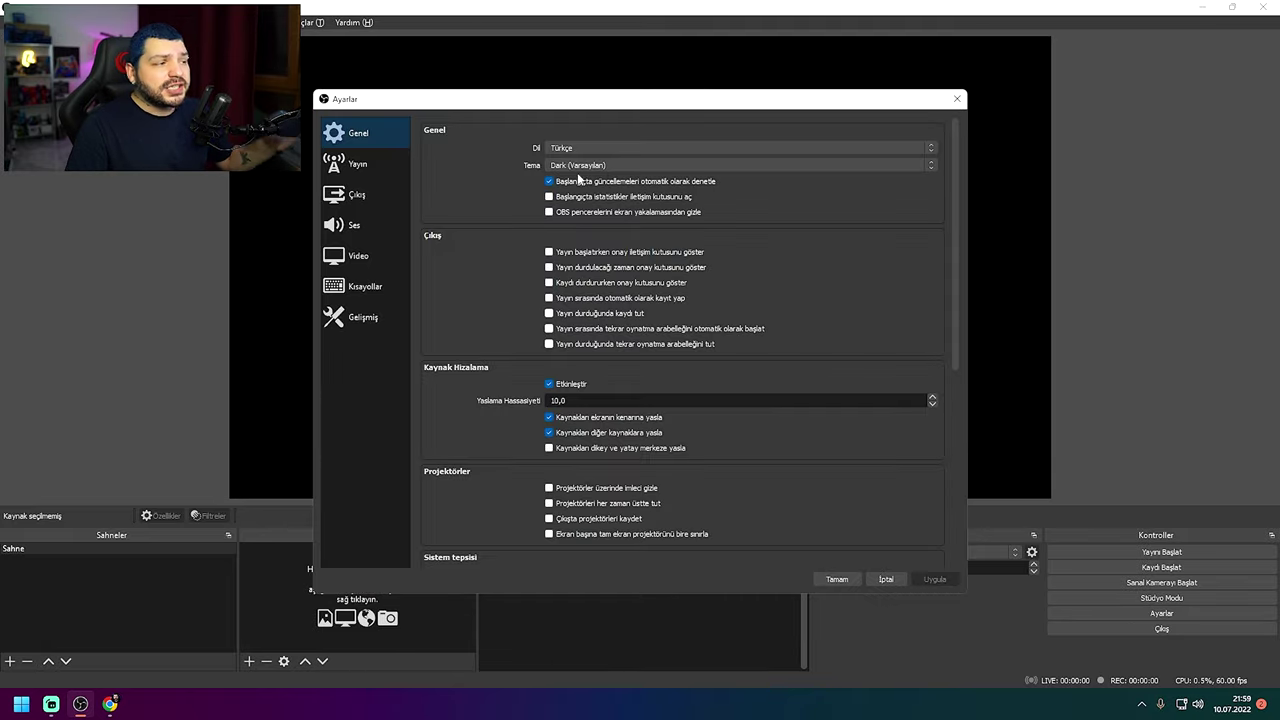
pyautogui.click(367, 194)
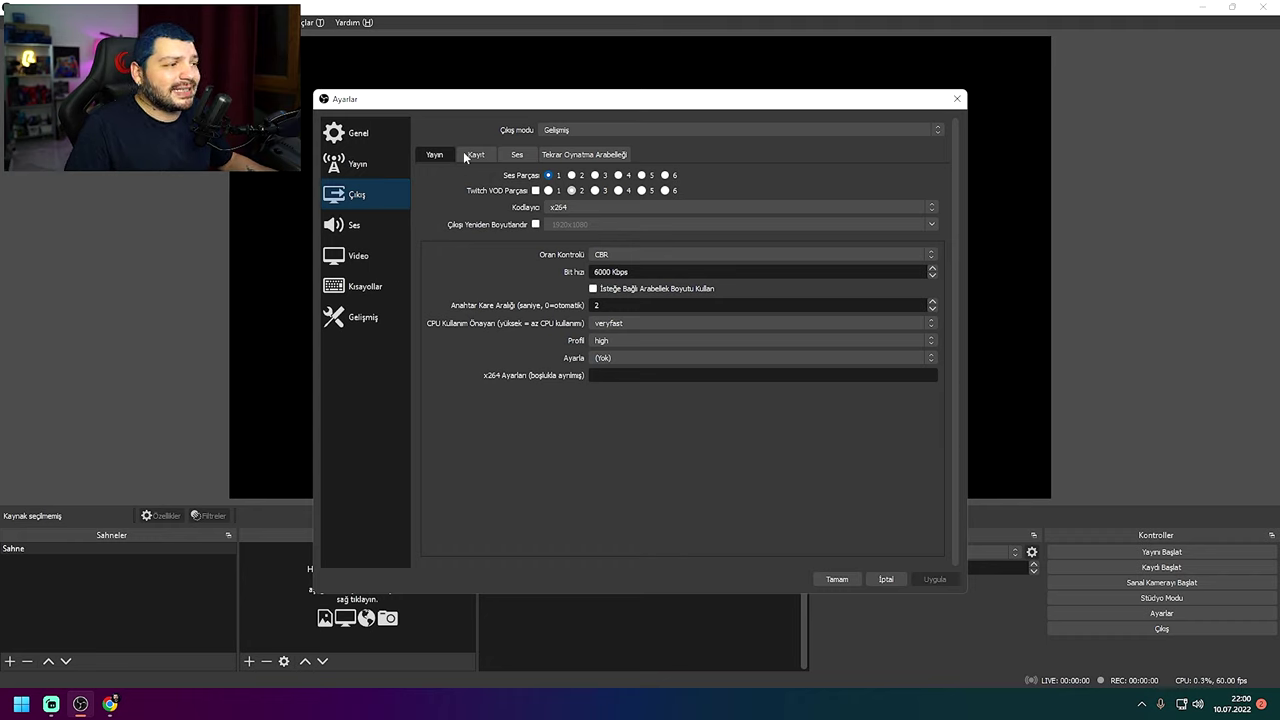
pyautogui.click(426, 156)
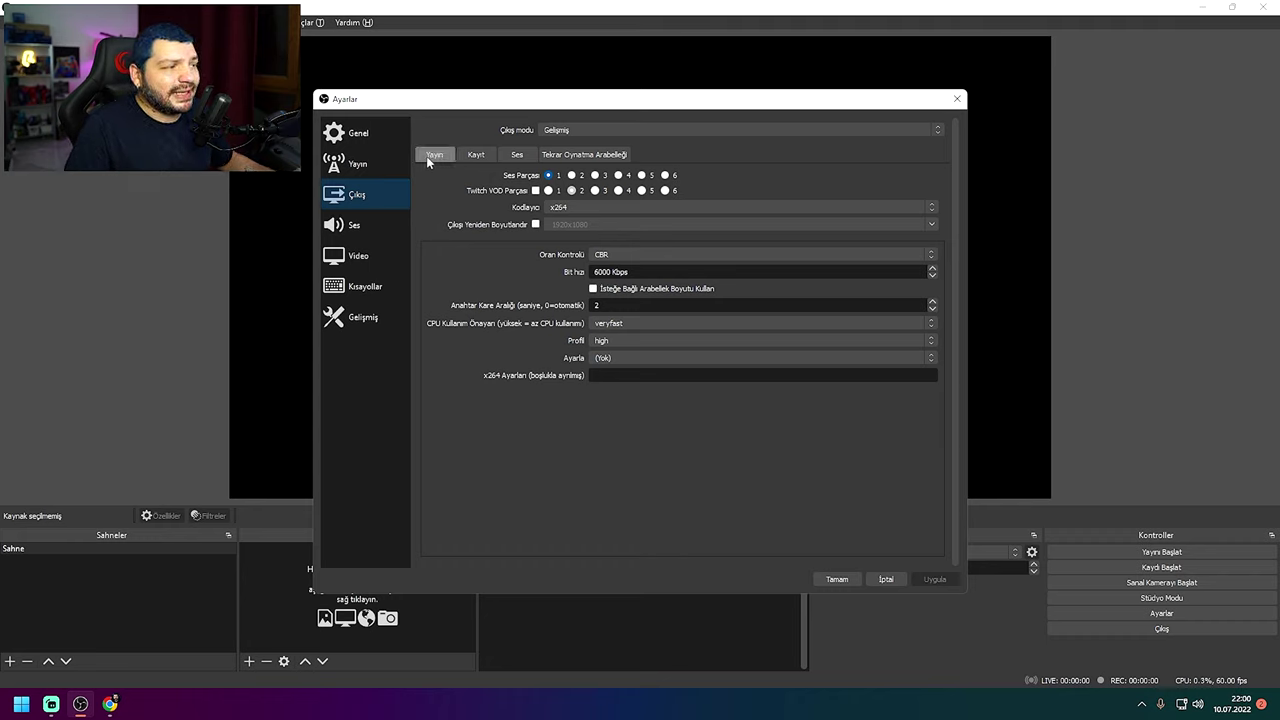
pyautogui.click(678, 205)
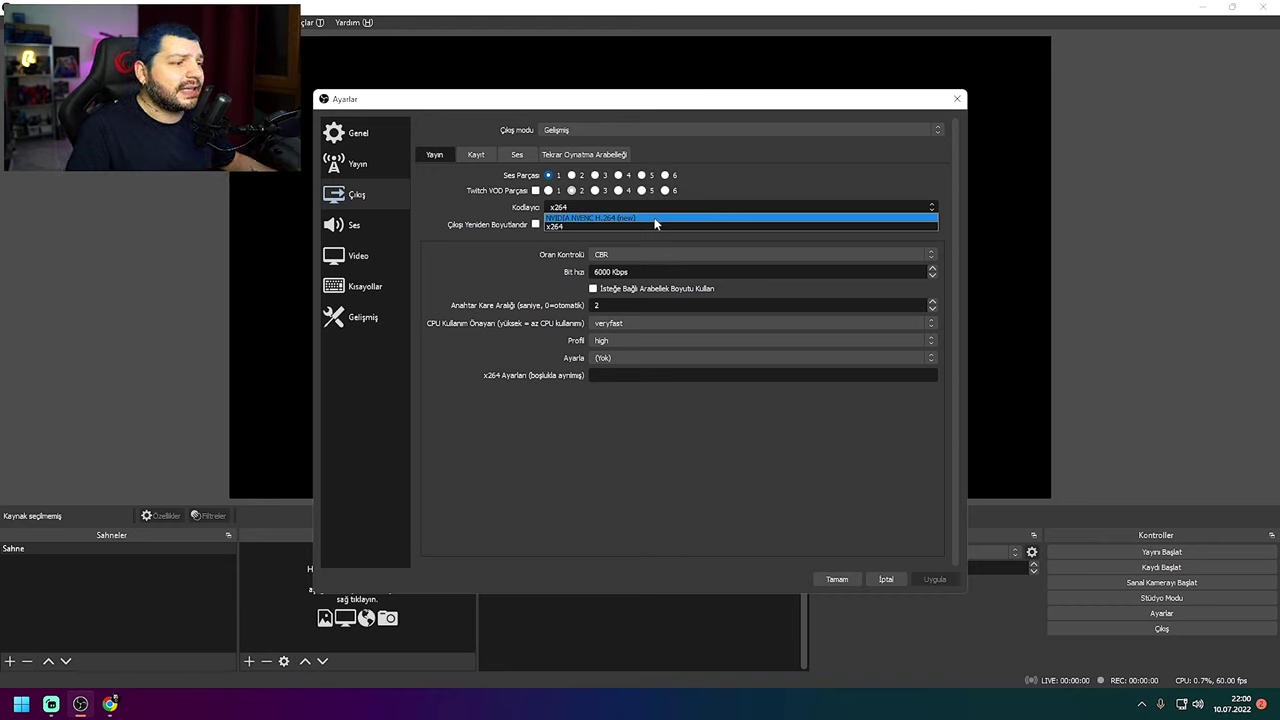
pyautogui.click(654, 217)
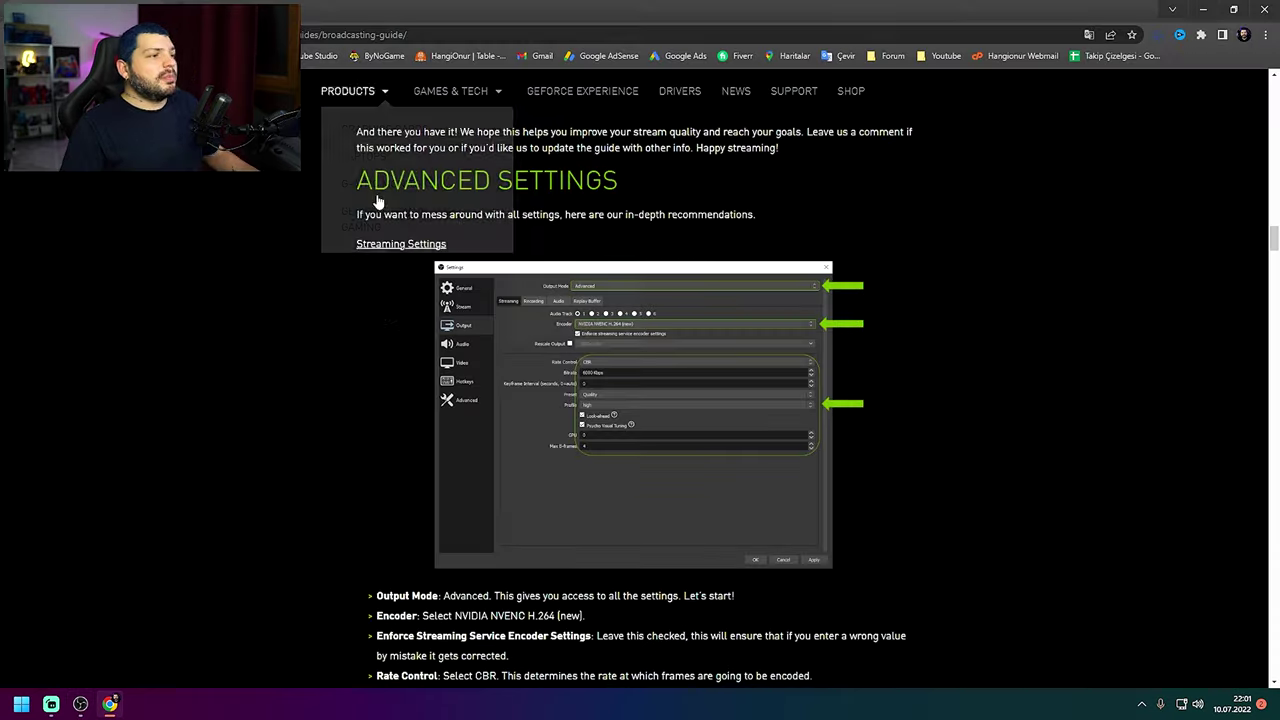
# - Examine the advanced streaming settings in NVIDIA's broadcasting guide in Google Chrome and compare them with the NVENC options in OBS Studio
pyautogui.click(420, 285)
pyautogui.click(249, 285)
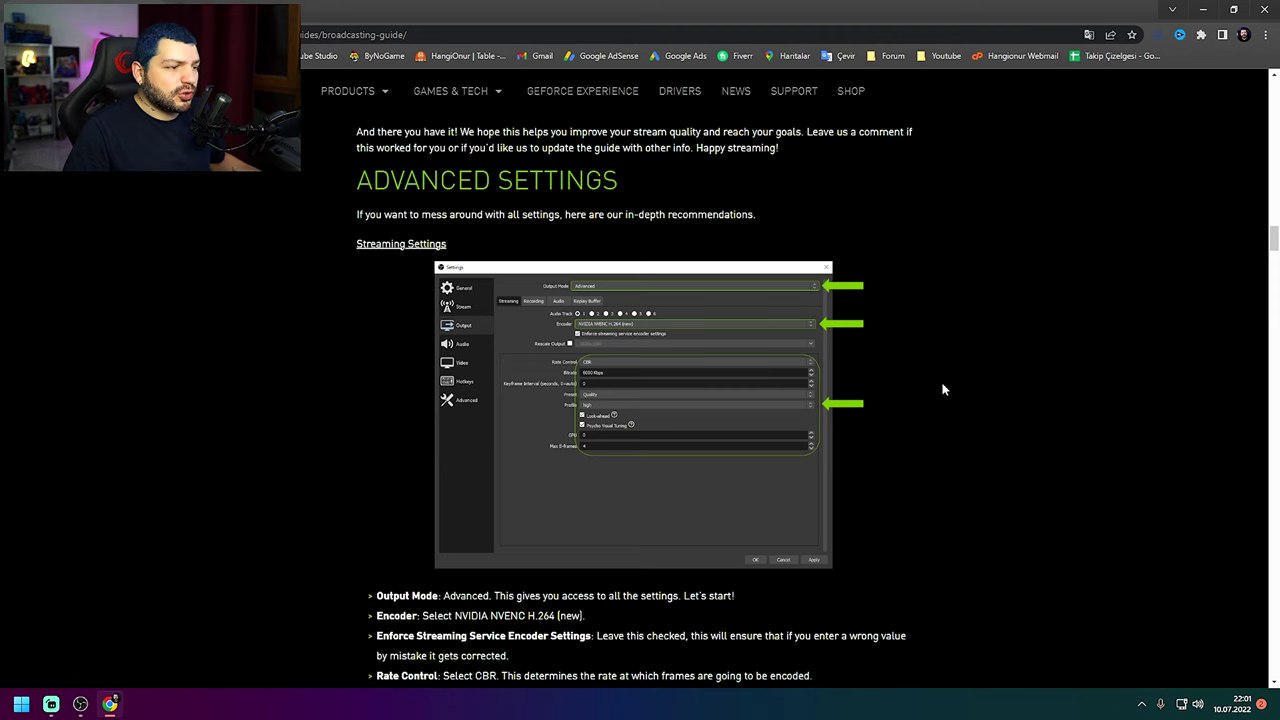
pyautogui.click(605, 327)
pyautogui.click(1233, 404)
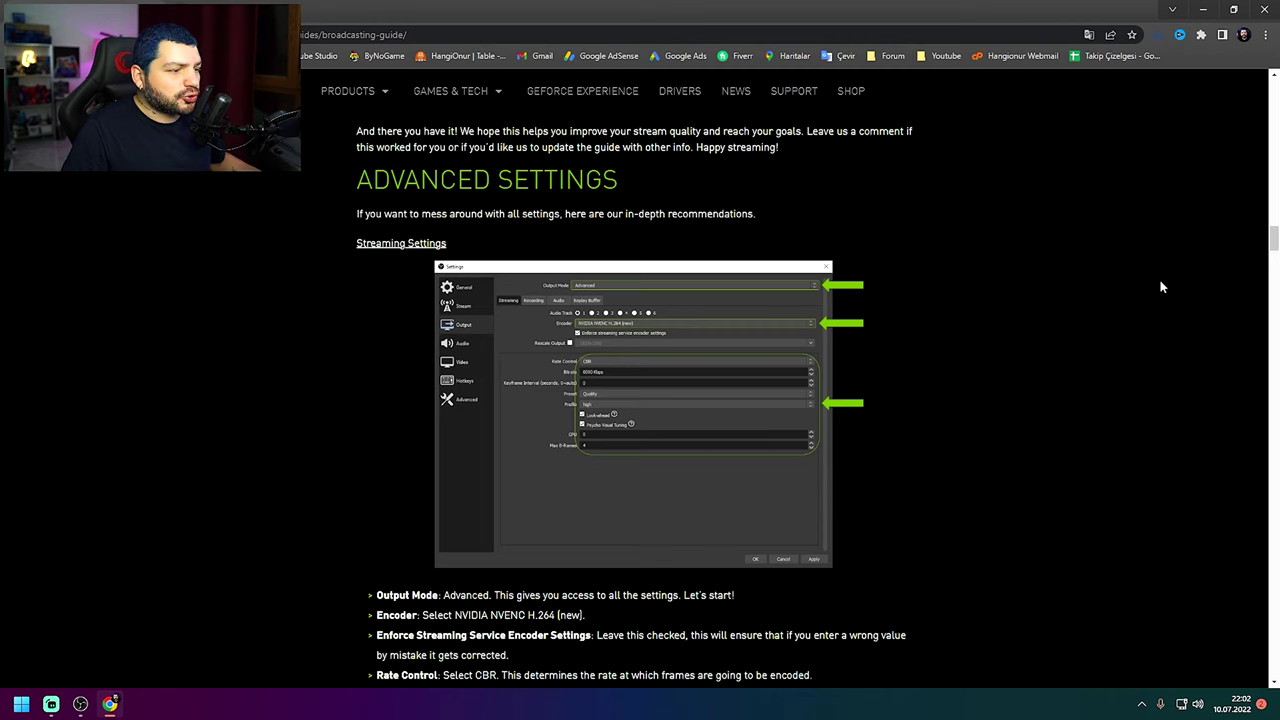
pyautogui.hotkey('alt', 'Tab')
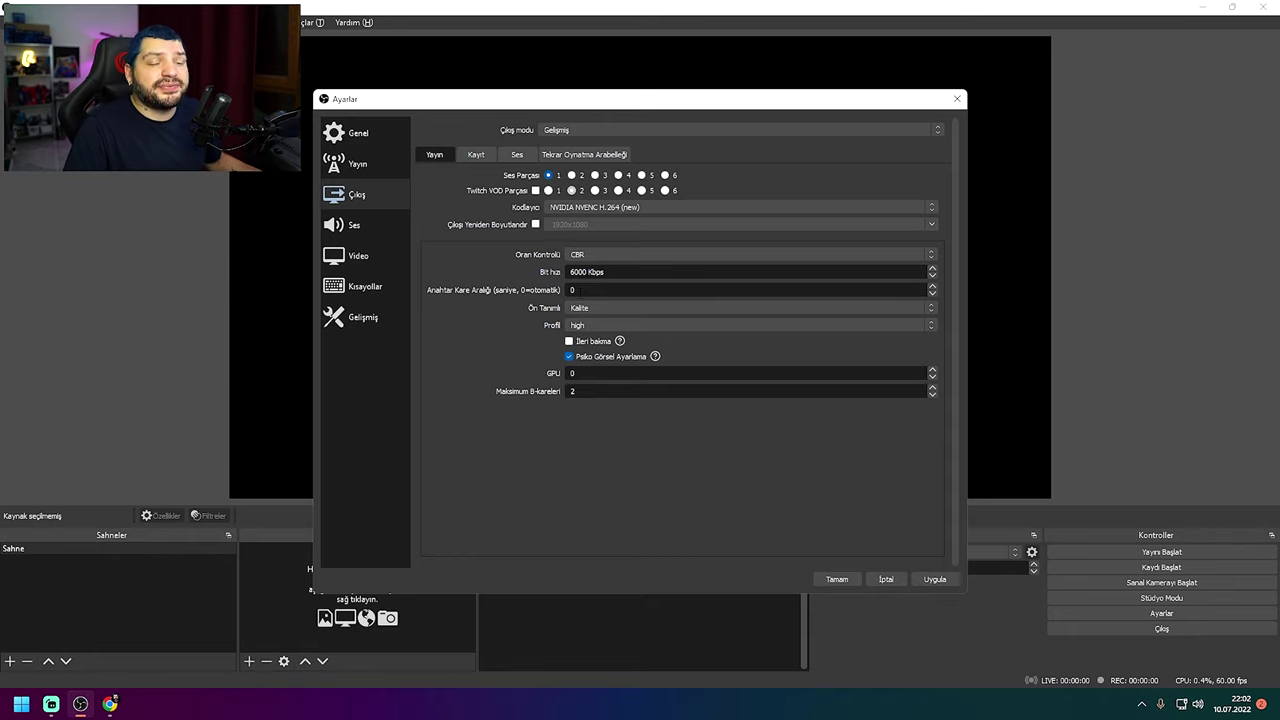
pyautogui.hotkey('alt', 'Tab')
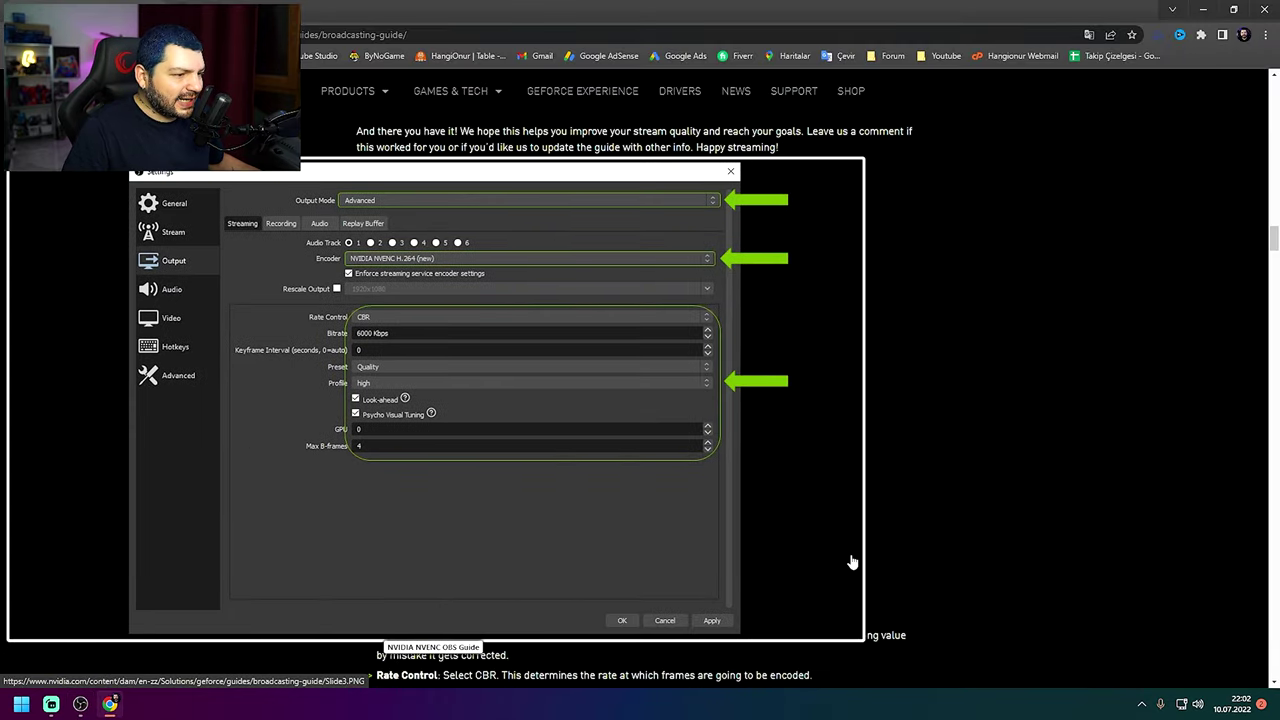
pyautogui.hotkey('alt', 'Tab')
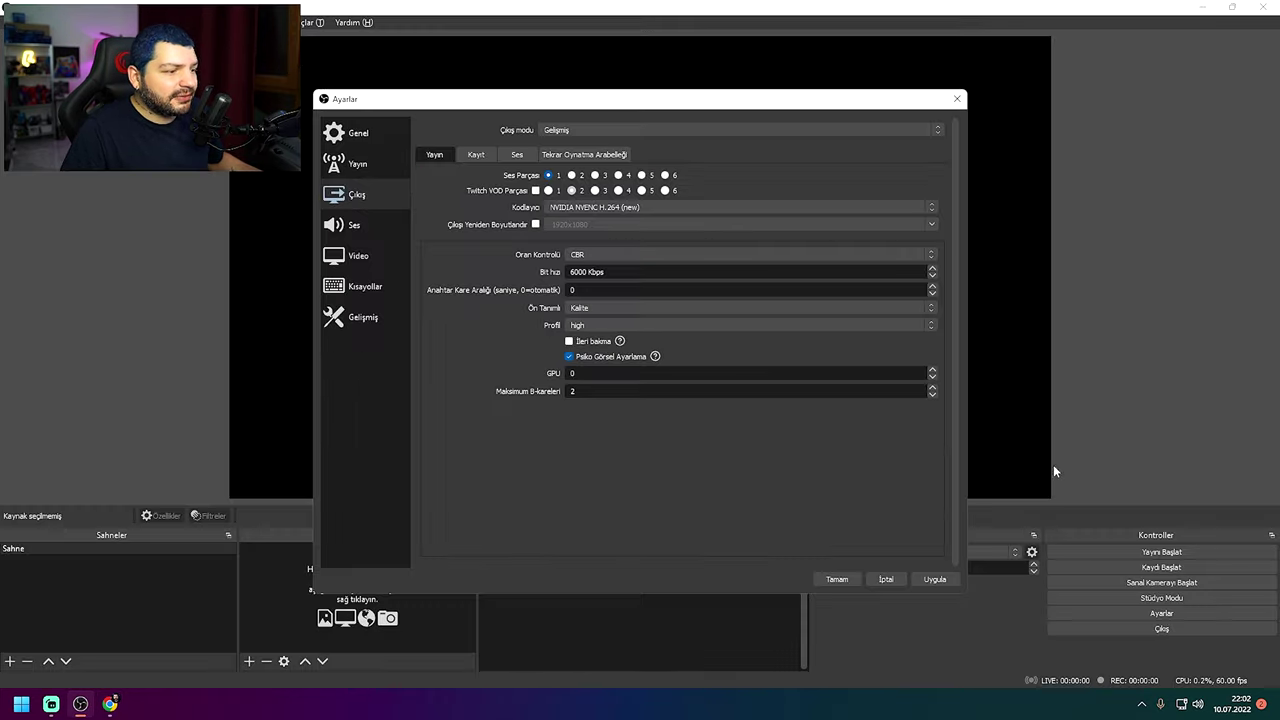
# - Keep the NVENC profile on high and enable look-ahead (İleri bakma), as shown in NVIDIA's guide
pyautogui.click(597, 312)
pyautogui.click(597, 324)
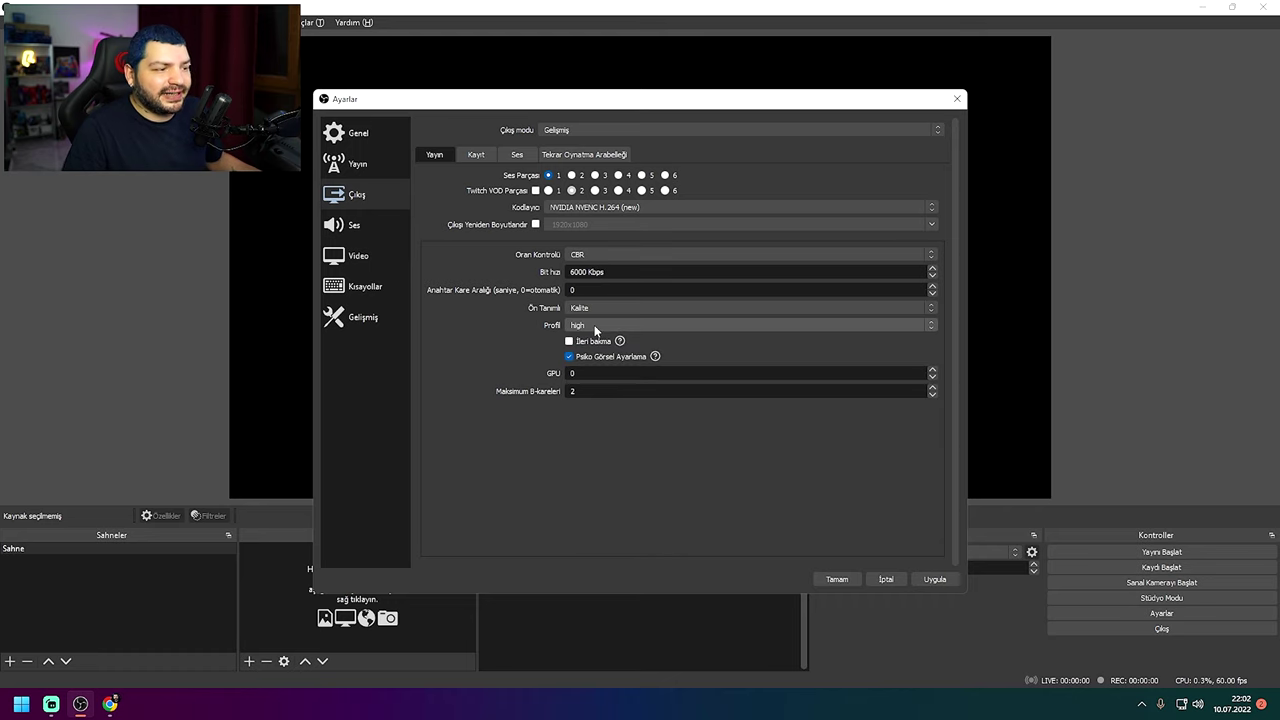
pyautogui.click(597, 325)
pyautogui.click(596, 323)
pyautogui.hotkey('alt', 'Tab')
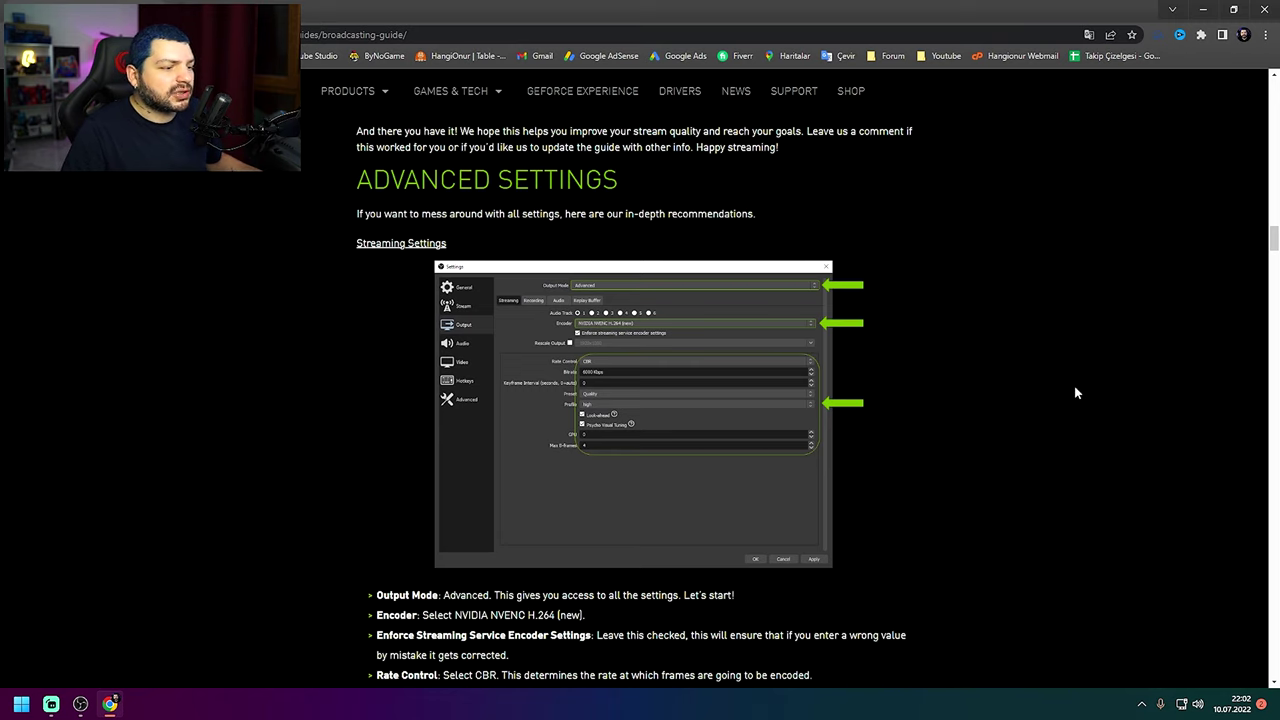
pyautogui.hotkey('alt', 'Tab')
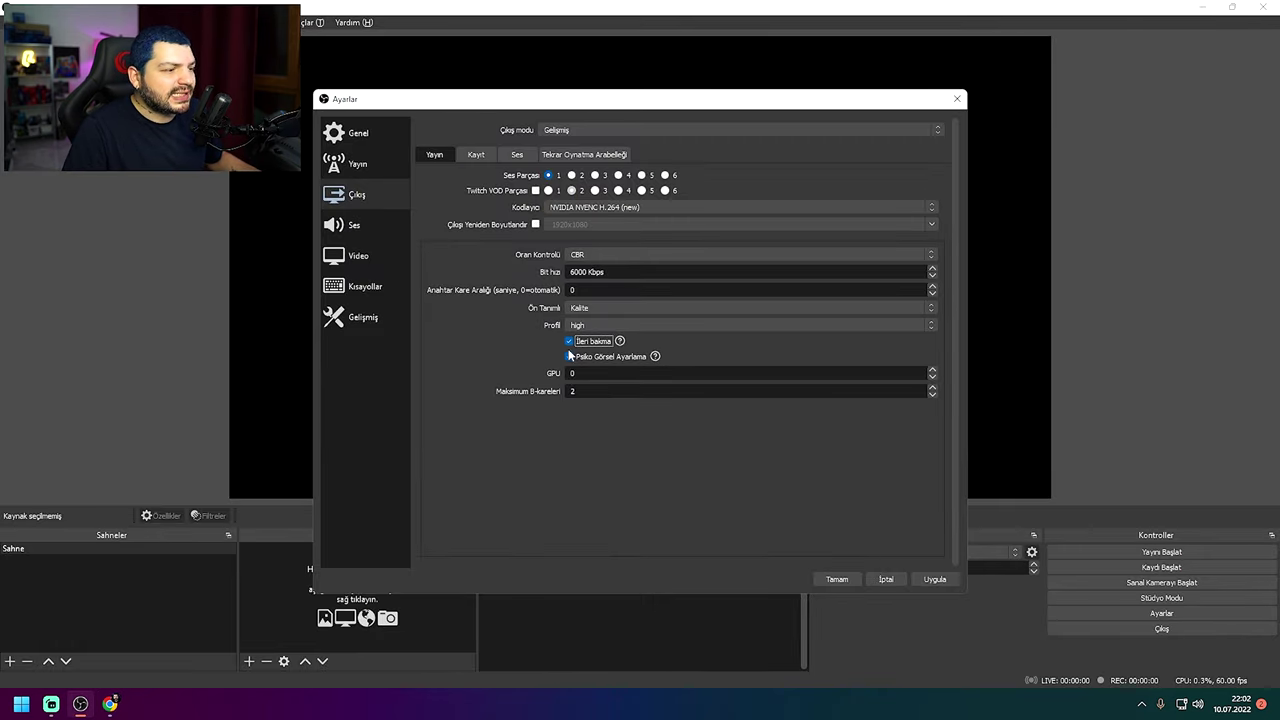
# - Check NVIDIA's guide again, set the maximum B-frames to 4 in OBS Studio, and save the output settings
pyautogui.hotkey('alt', 'Tab')
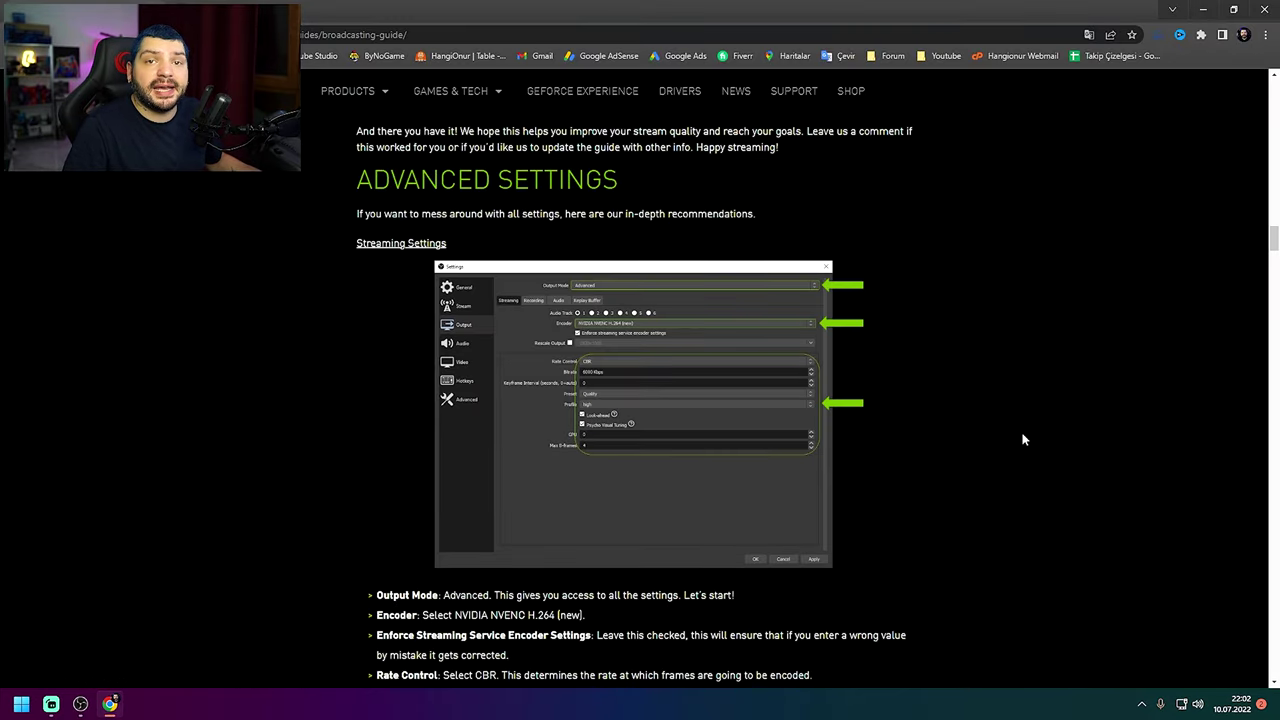
pyautogui.hotkey('alt', 'Tab')
pyautogui.doubleClick(604, 392)
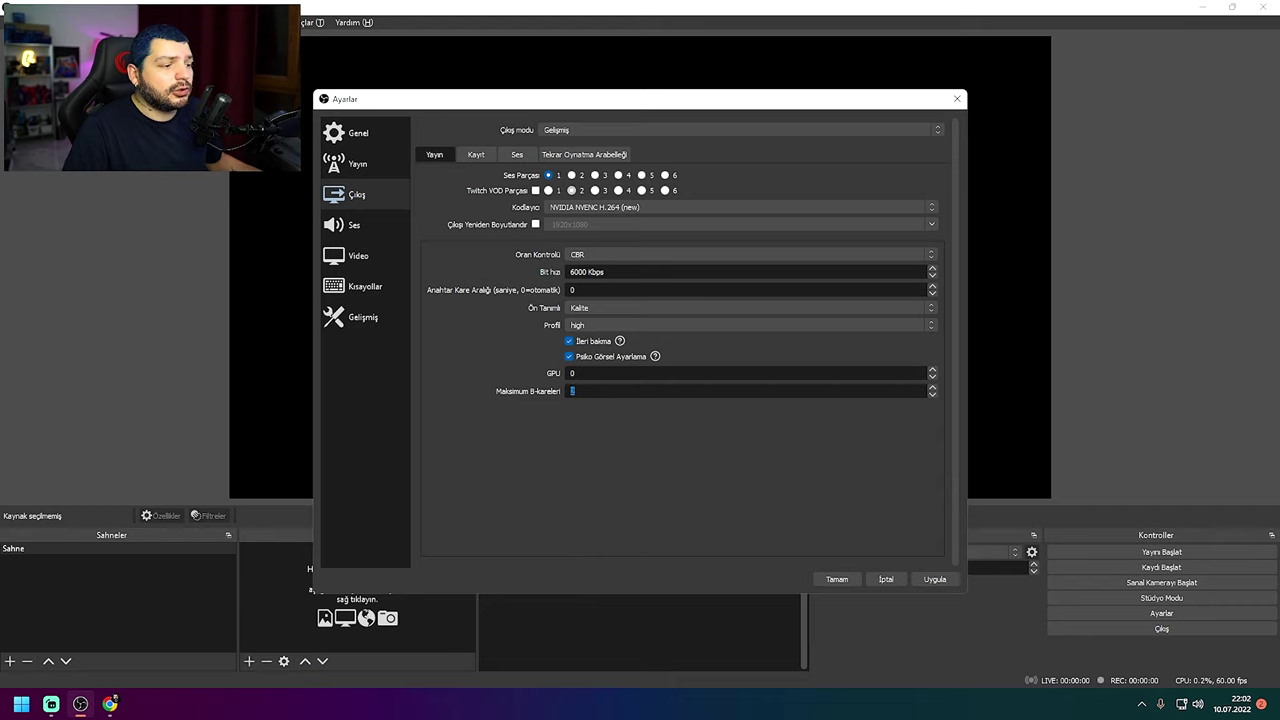
pyautogui.click(832, 580)
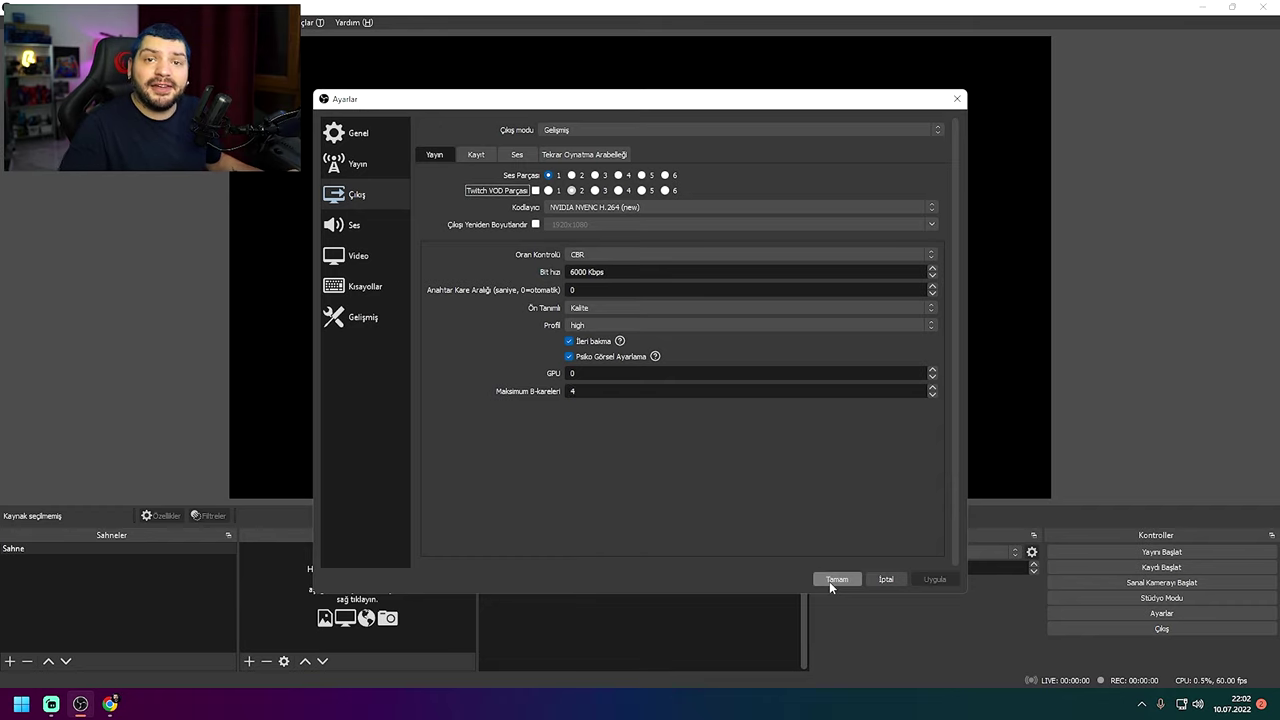